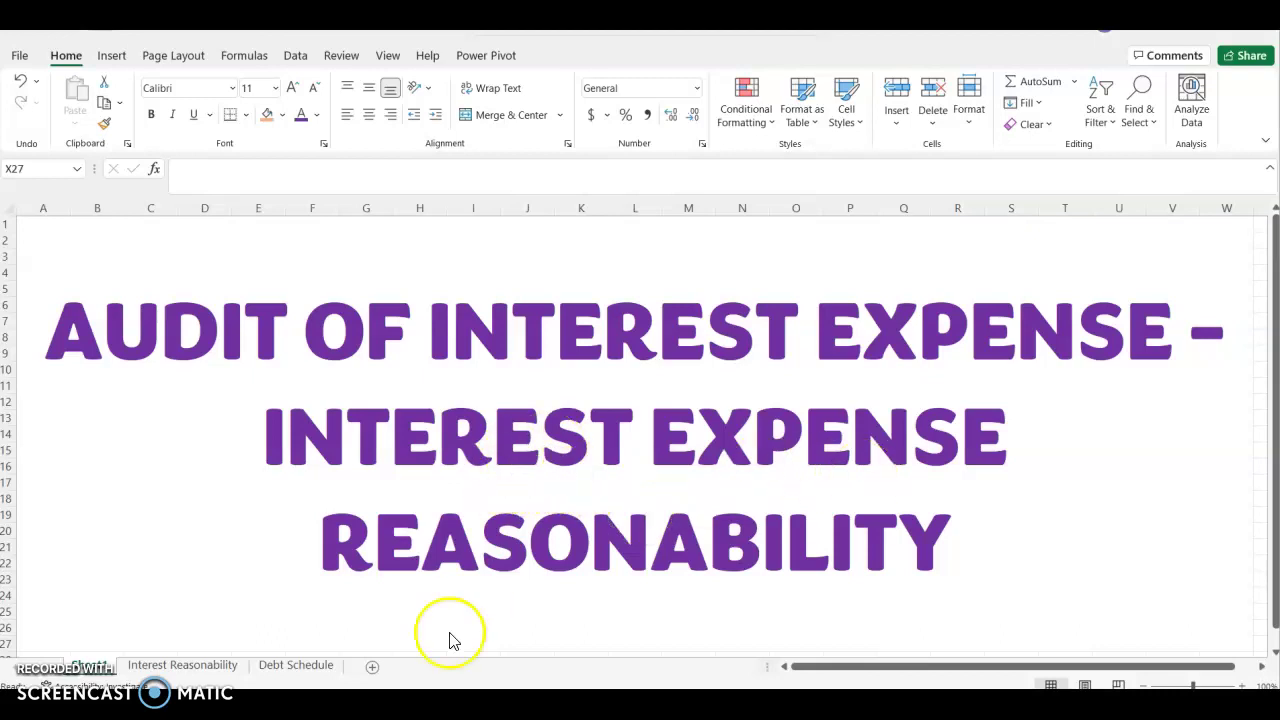
# Review the Interest Reasonability sheet from the audit procedures and loan summary down to the Note 1 interest recalculation
pyautogui.click(166, 666)
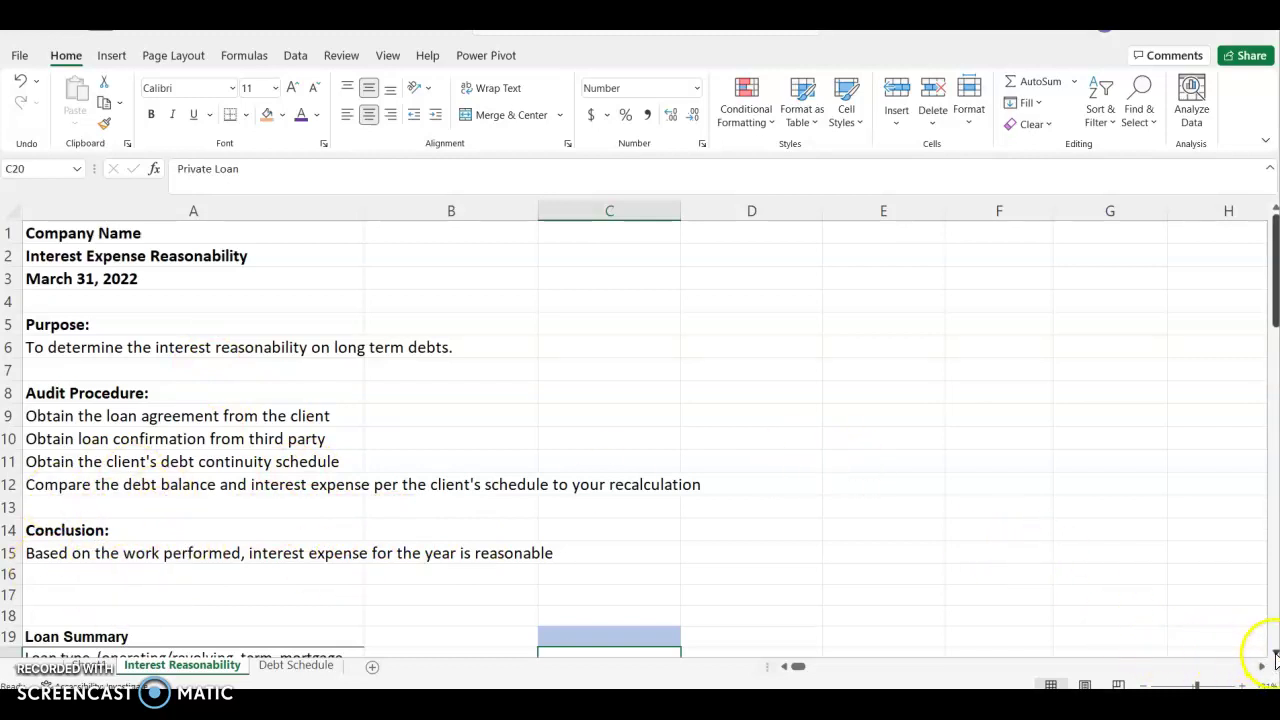
pyautogui.scroll(-8, 1273, 655)
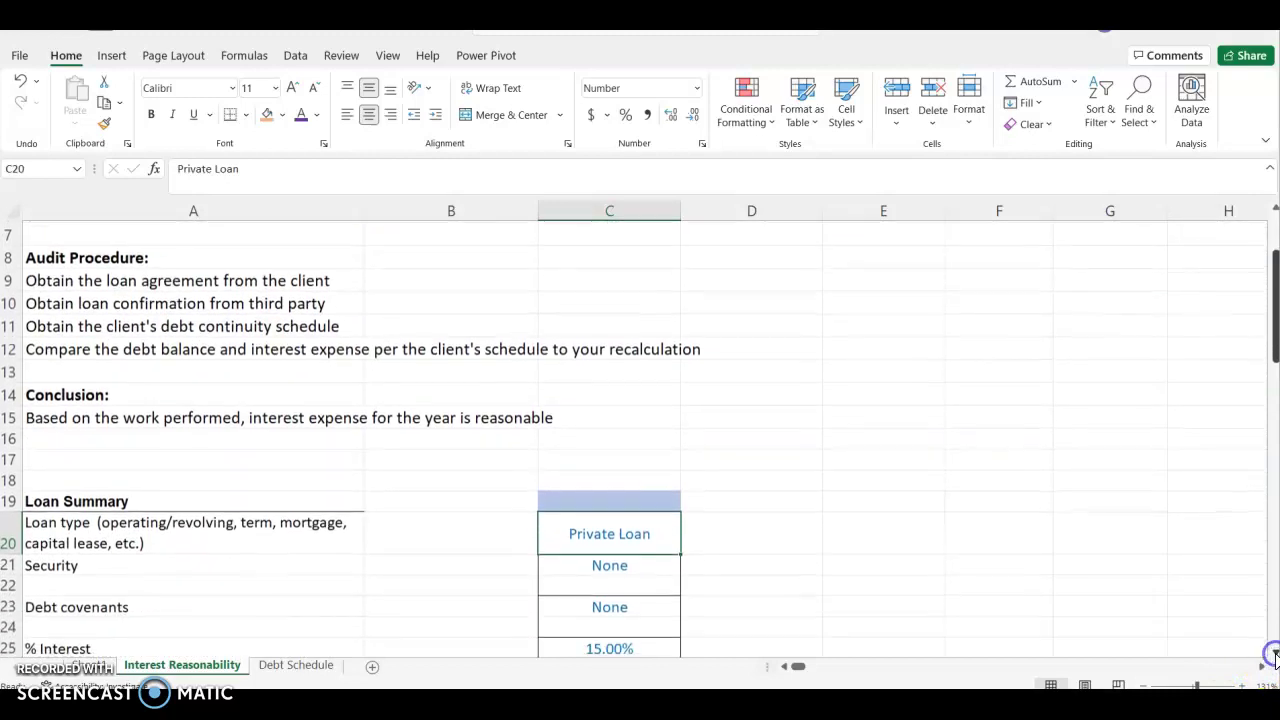
pyautogui.scroll(-7, 1273, 655)
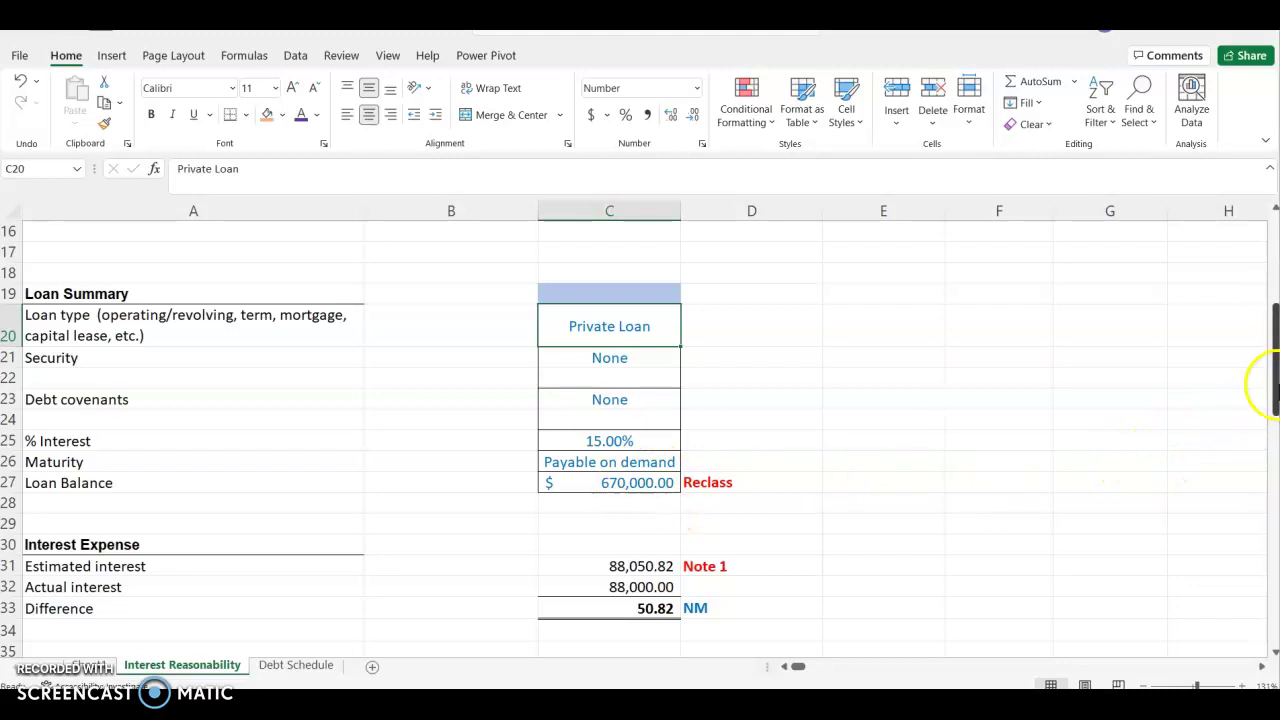
pyautogui.moveTo(1275, 390); pyautogui.dragTo(1273, 440)
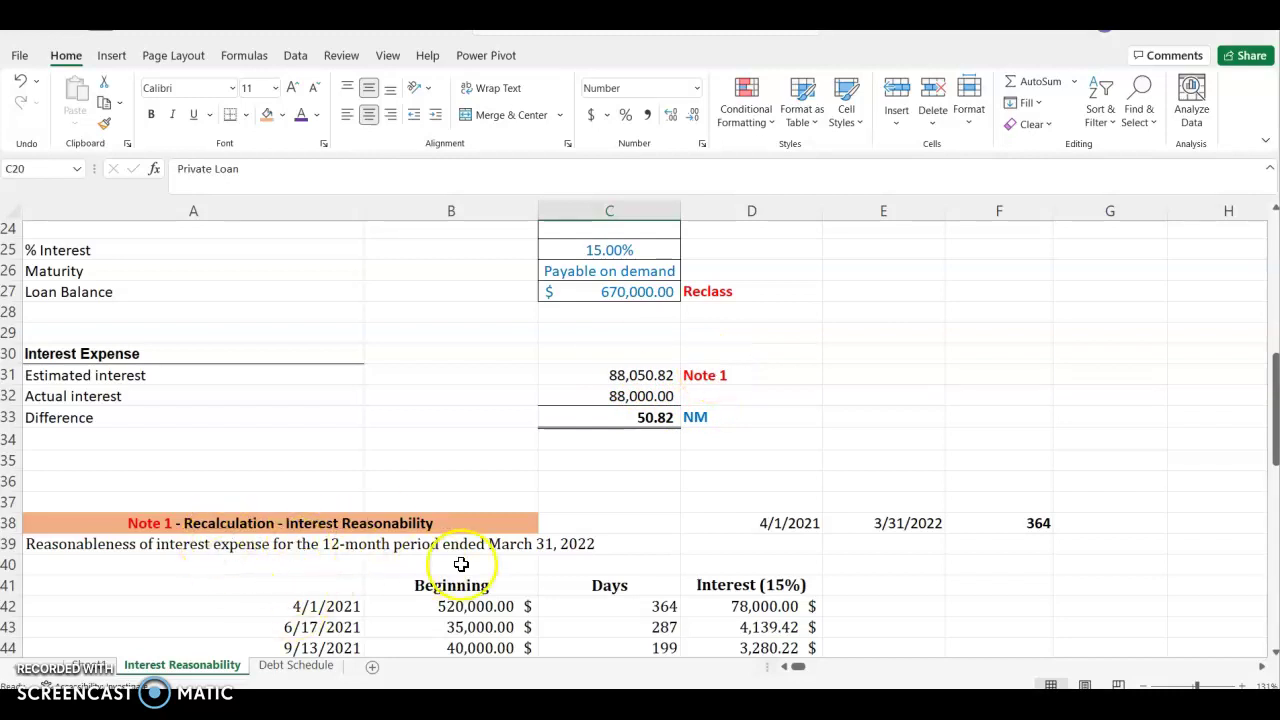
pyautogui.click(1272, 654)
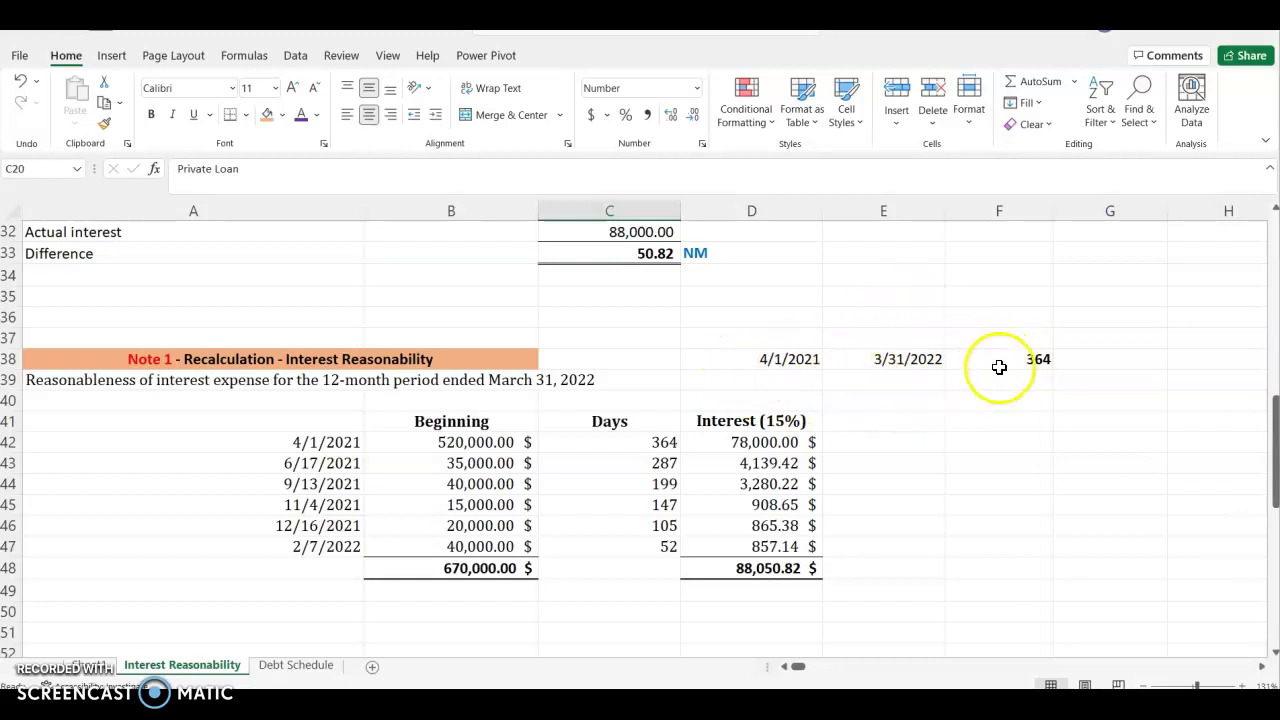
# Inspect the formulas in the Days column of the Note 1 recalculation without changing them
pyautogui.click(606, 444)
pyautogui.doubleClick(627, 446)
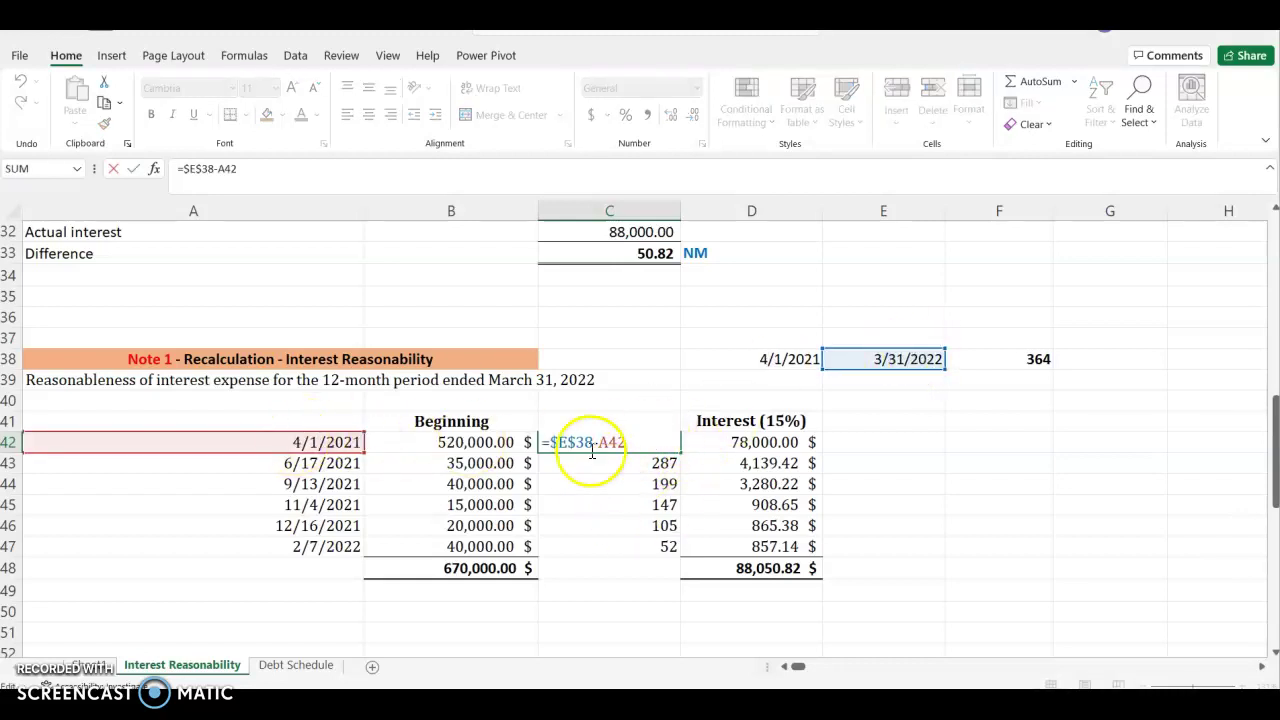
pyautogui.press('Escape')
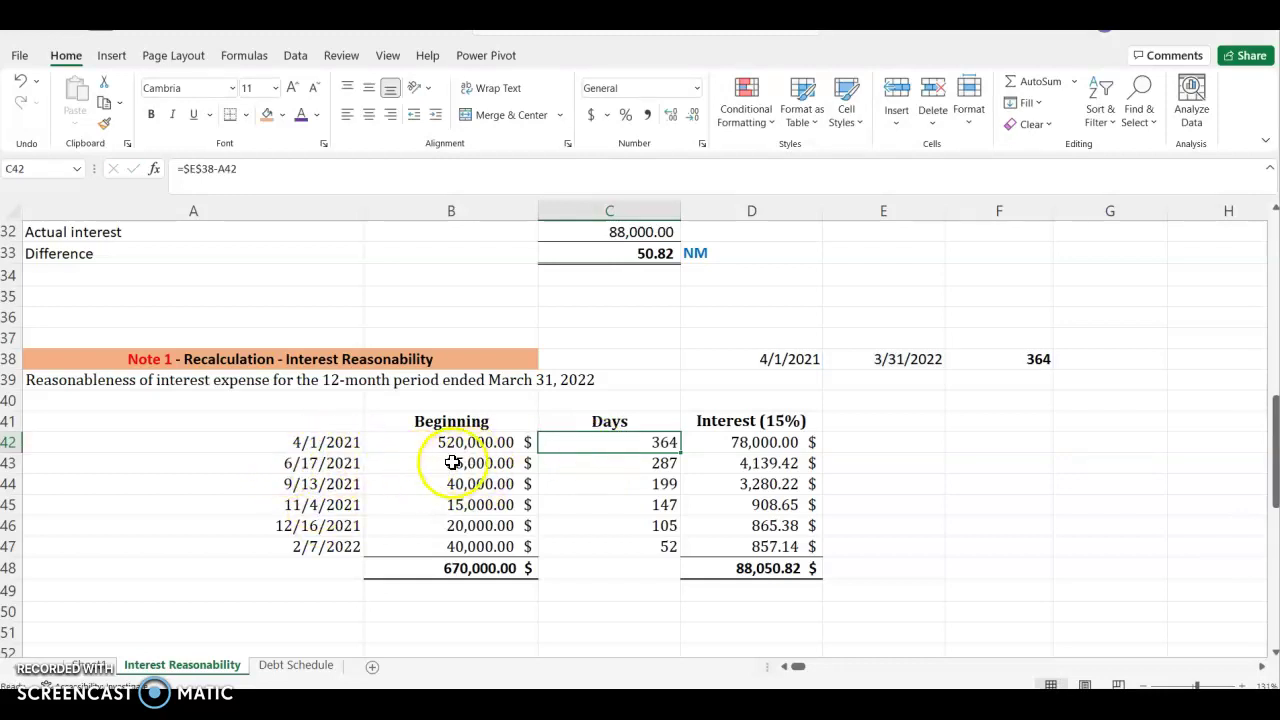
pyautogui.click(650, 465)
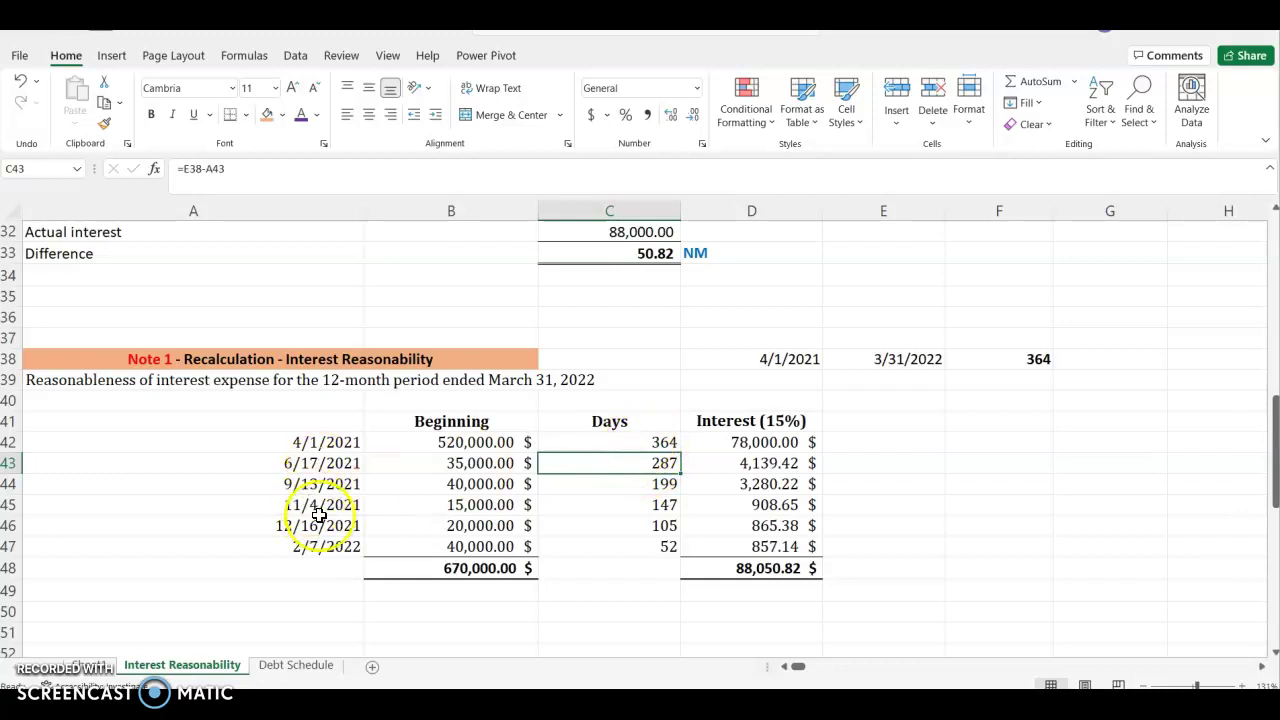
pyautogui.click(638, 498)
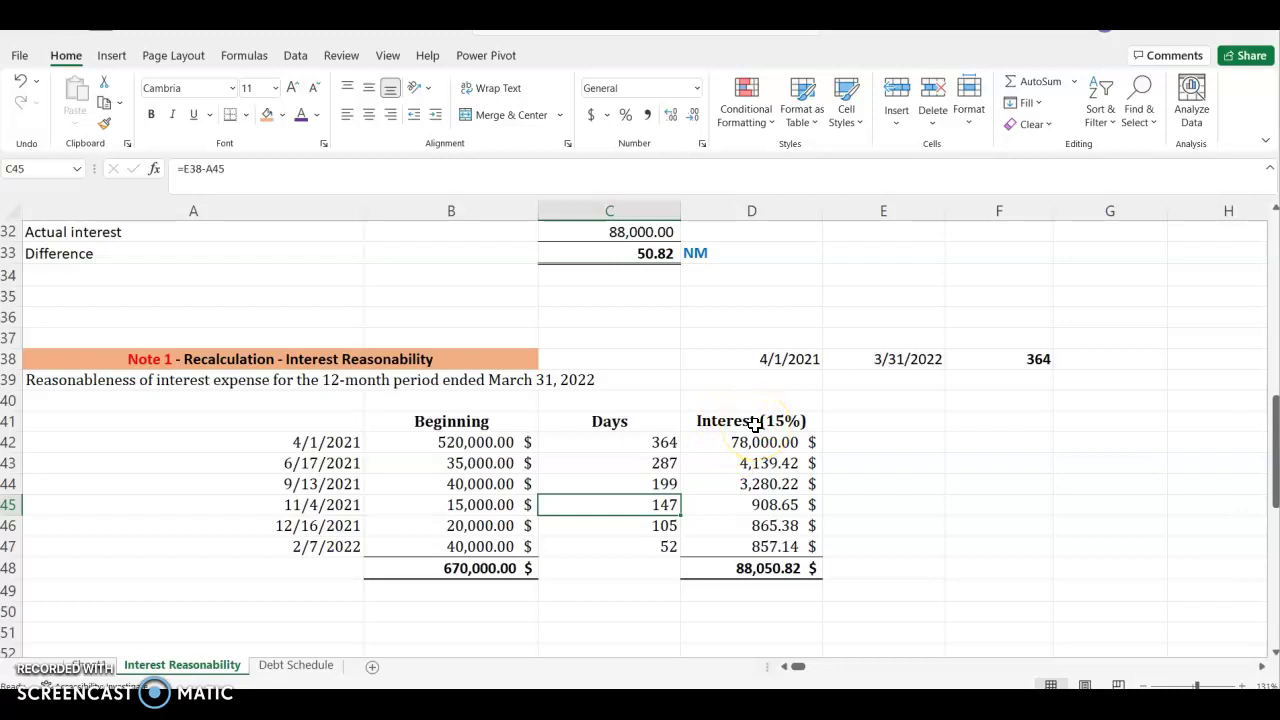
# Examine the interest formula for the 6/17/2021 loan entry, and compare the recalculated totals with the Loan Summary and Interest Expense sections
pyautogui.click(746, 460)
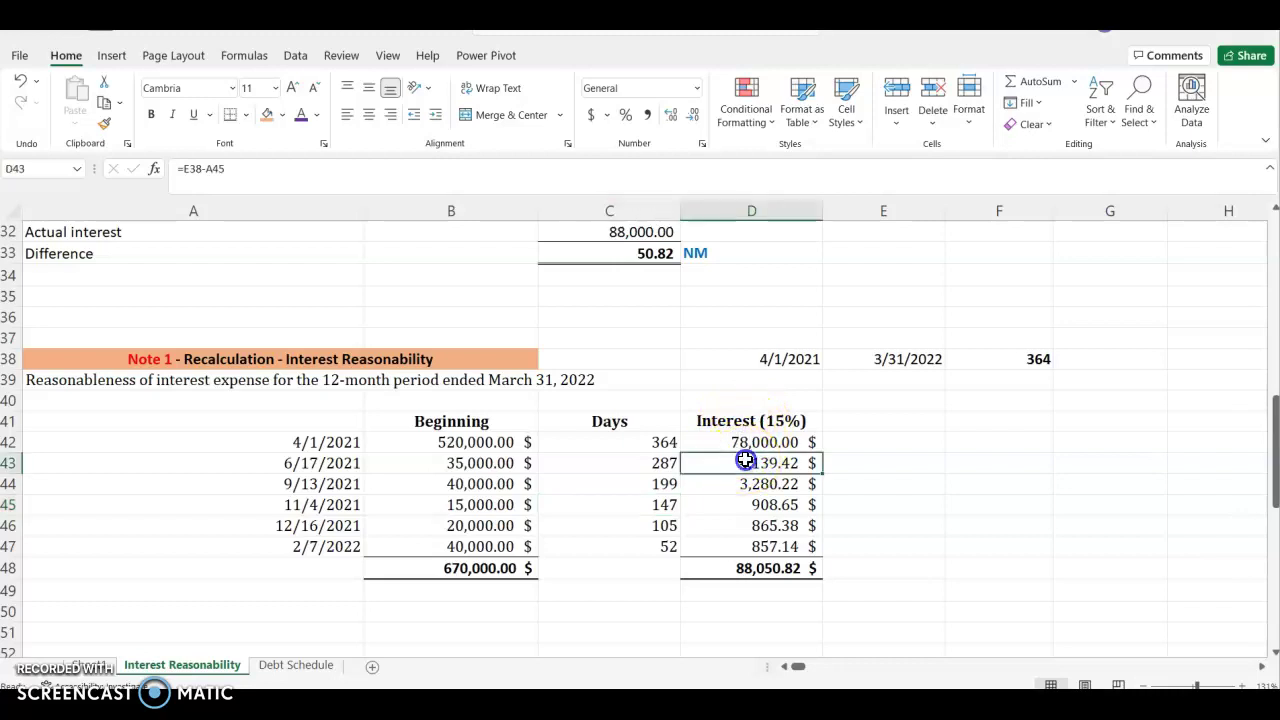
pyautogui.doubleClick(716, 463)
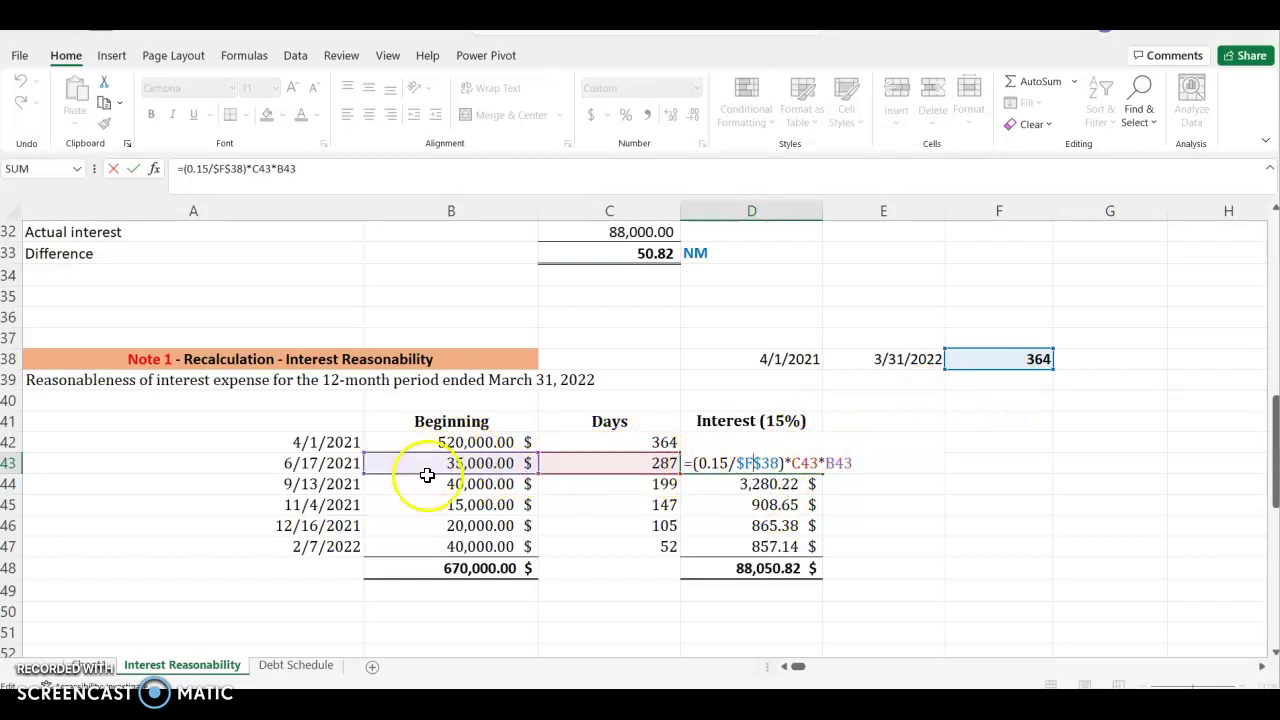
pyautogui.press('Return')
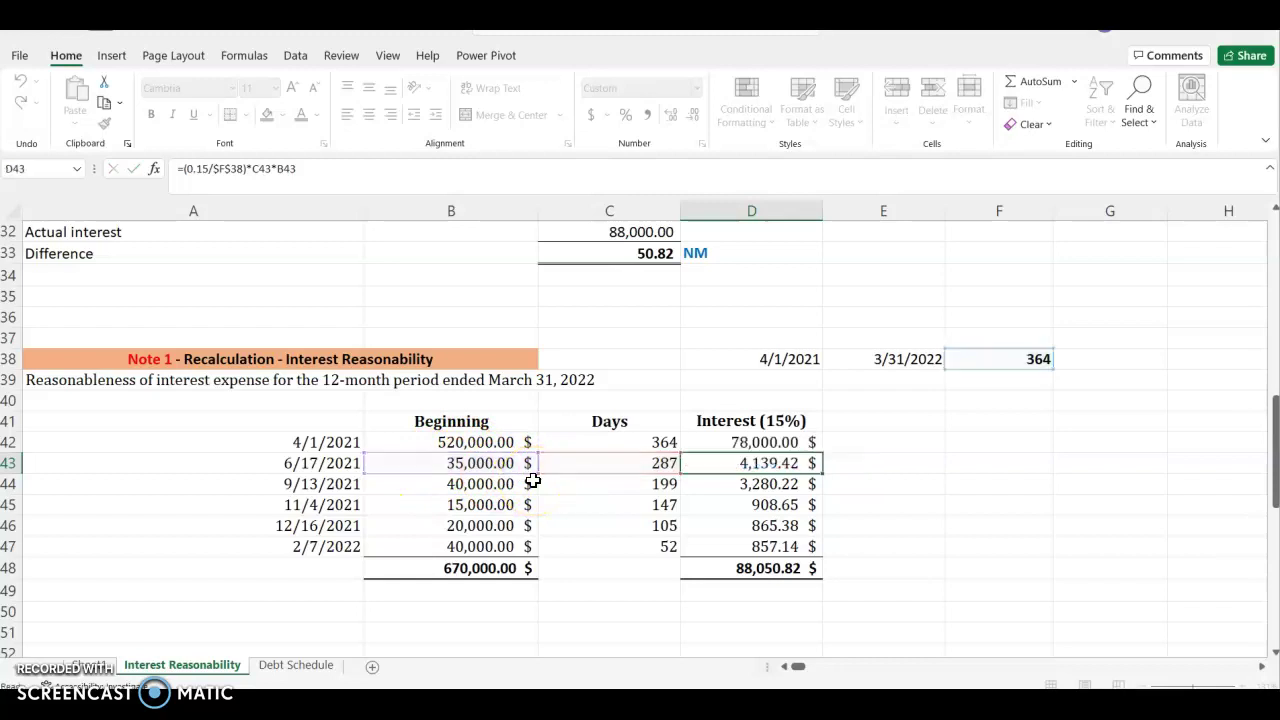
pyautogui.click(706, 455)
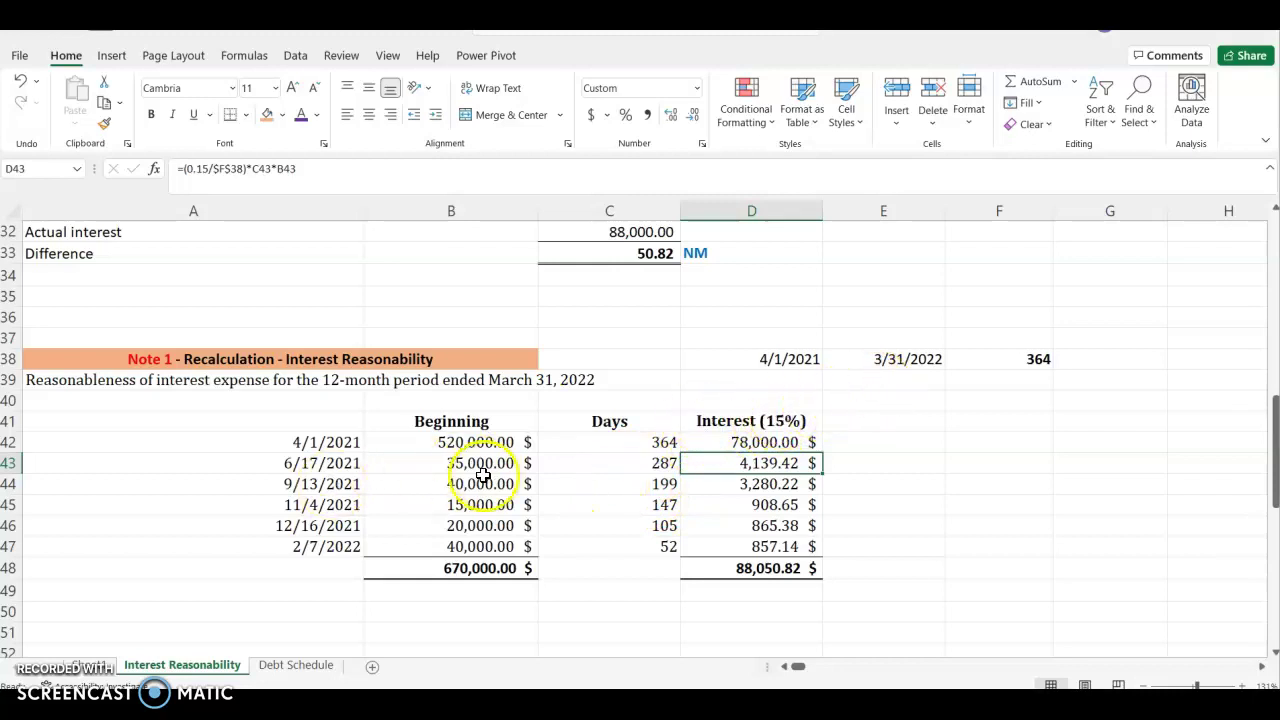
pyautogui.doubleClick(742, 463)
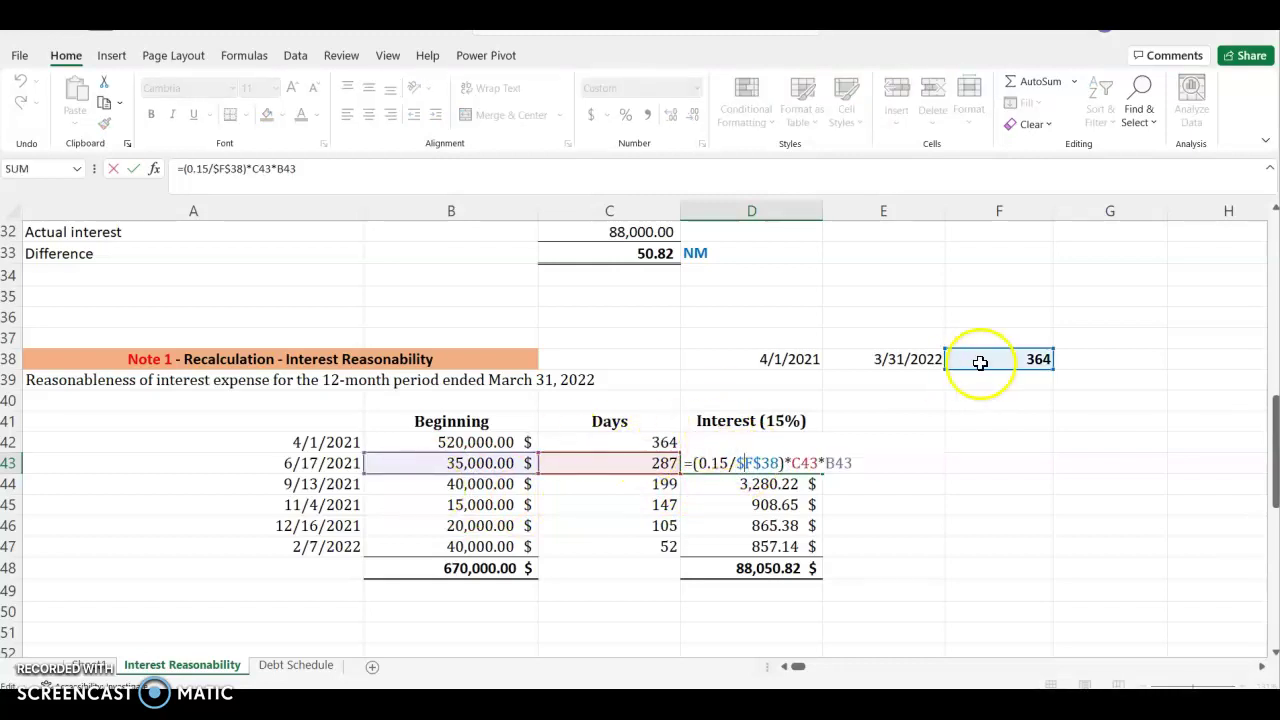
pyautogui.press('Escape')
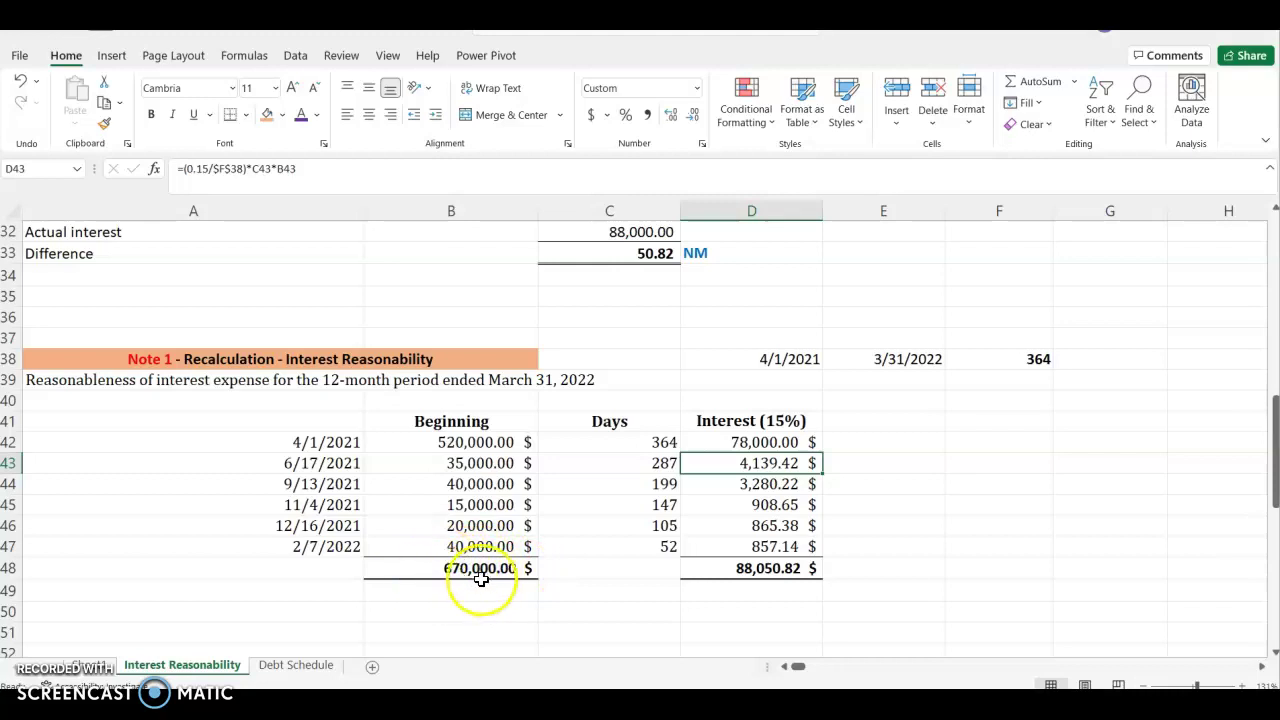
pyautogui.moveTo(1270, 463); pyautogui.dragTo(1271, 337)
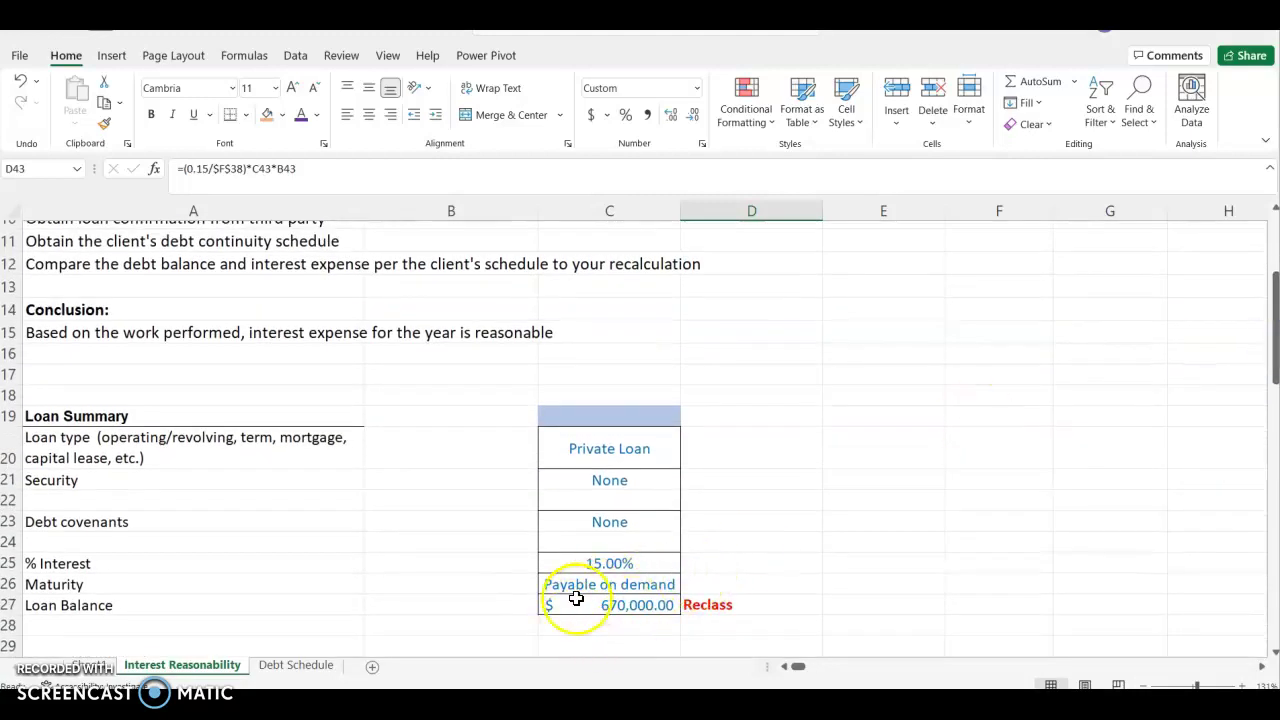
pyautogui.moveTo(1272, 360); pyautogui.dragTo(1269, 470)
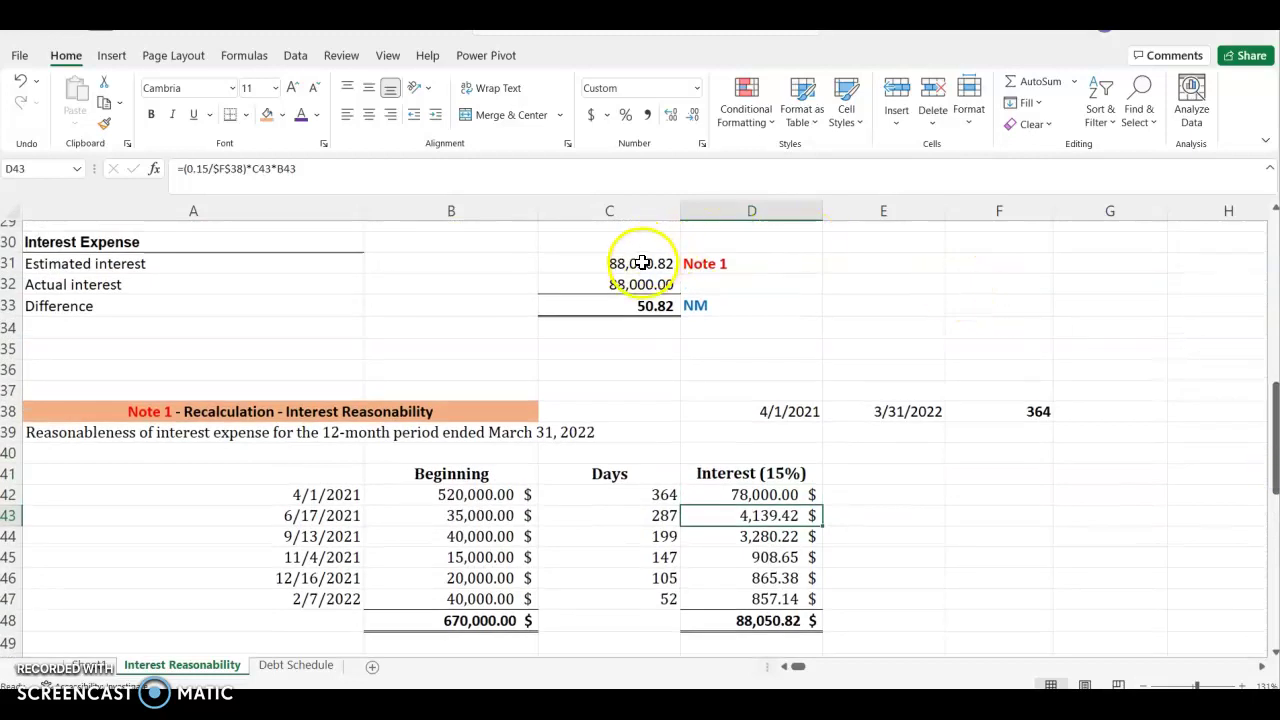
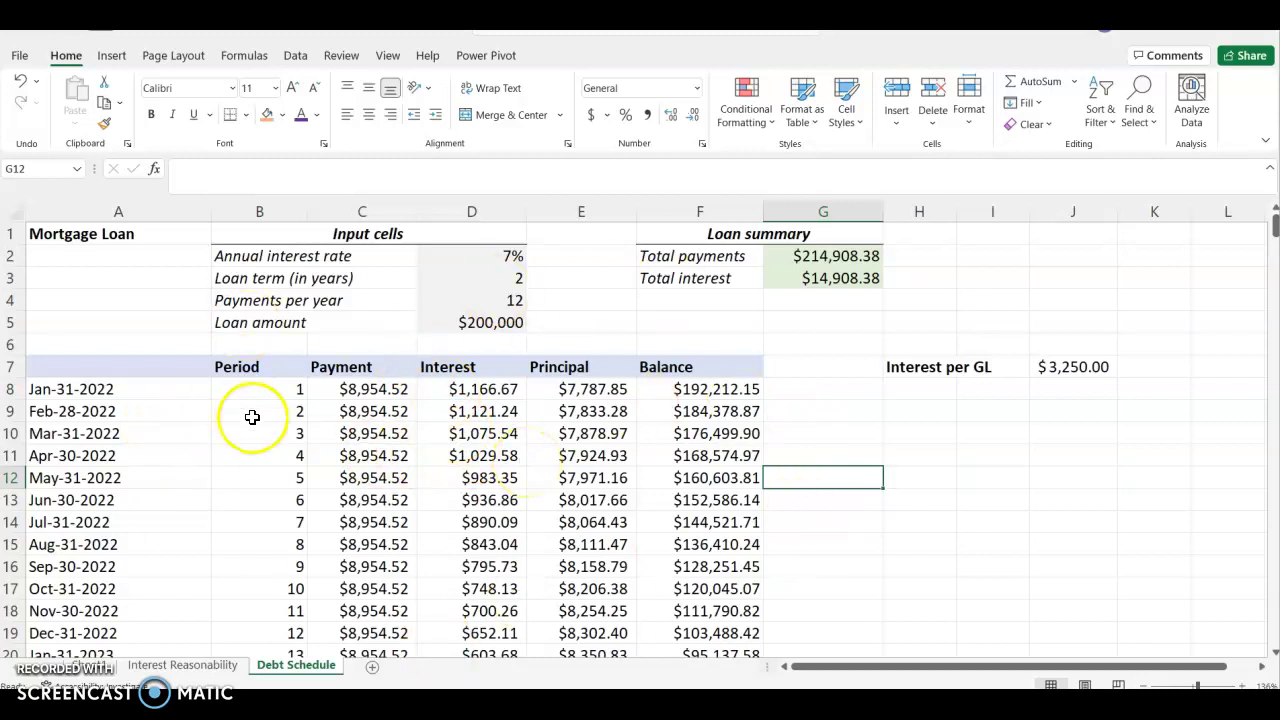
# On the Debt Schedule sheet, shade the Mar-31-2022 row from A10 to F10 light green and select the January to March interest amounts
pyautogui.moveTo(47, 434); pyautogui.dragTo(677, 431)
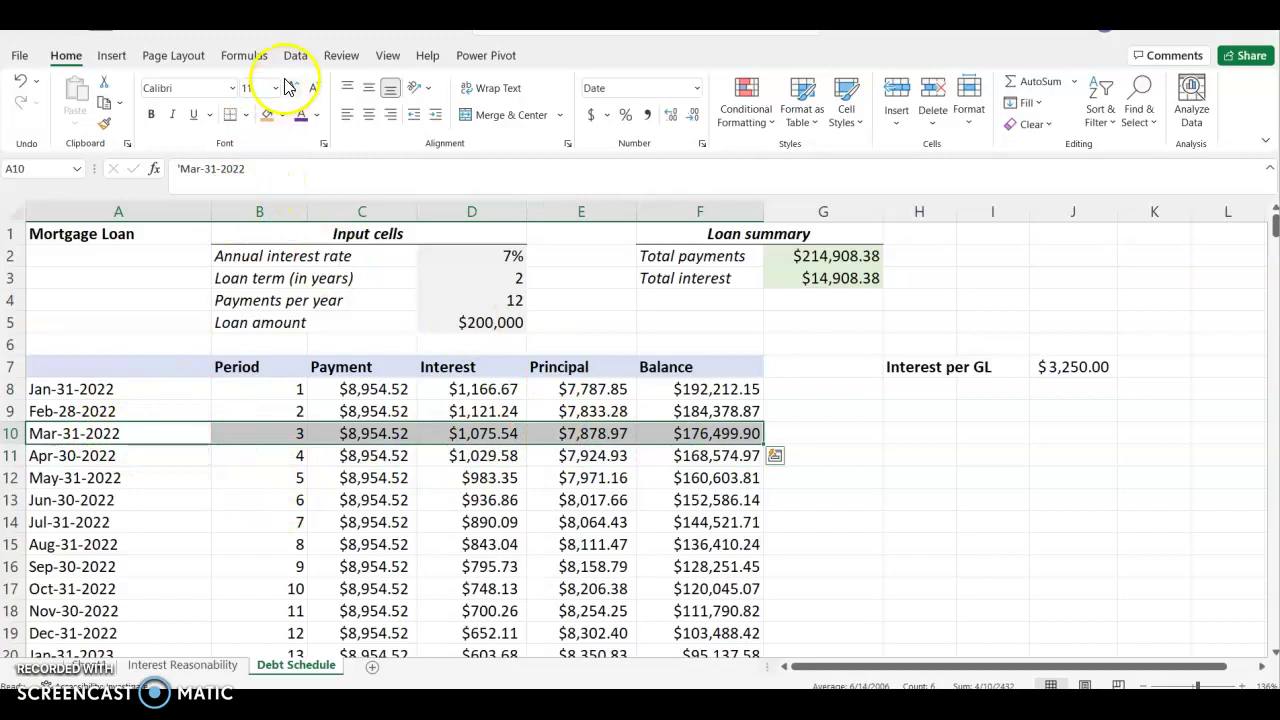
pyautogui.click(282, 115)
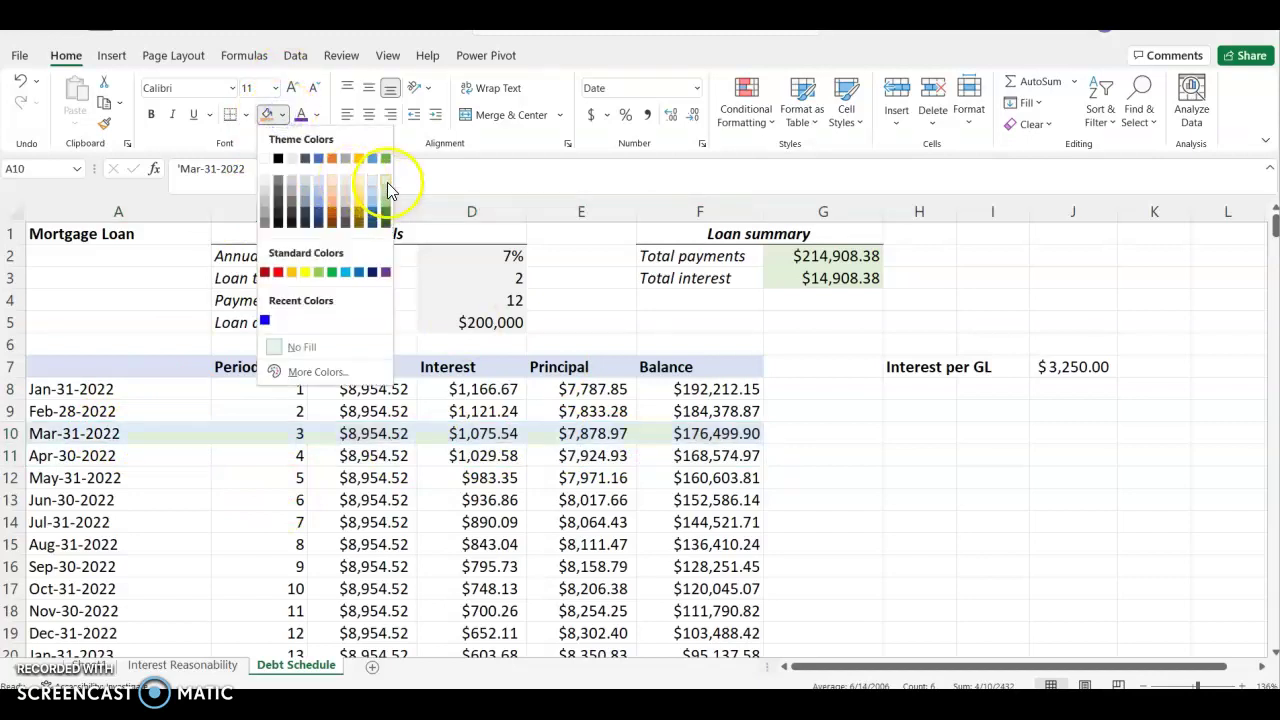
pyautogui.click(389, 190)
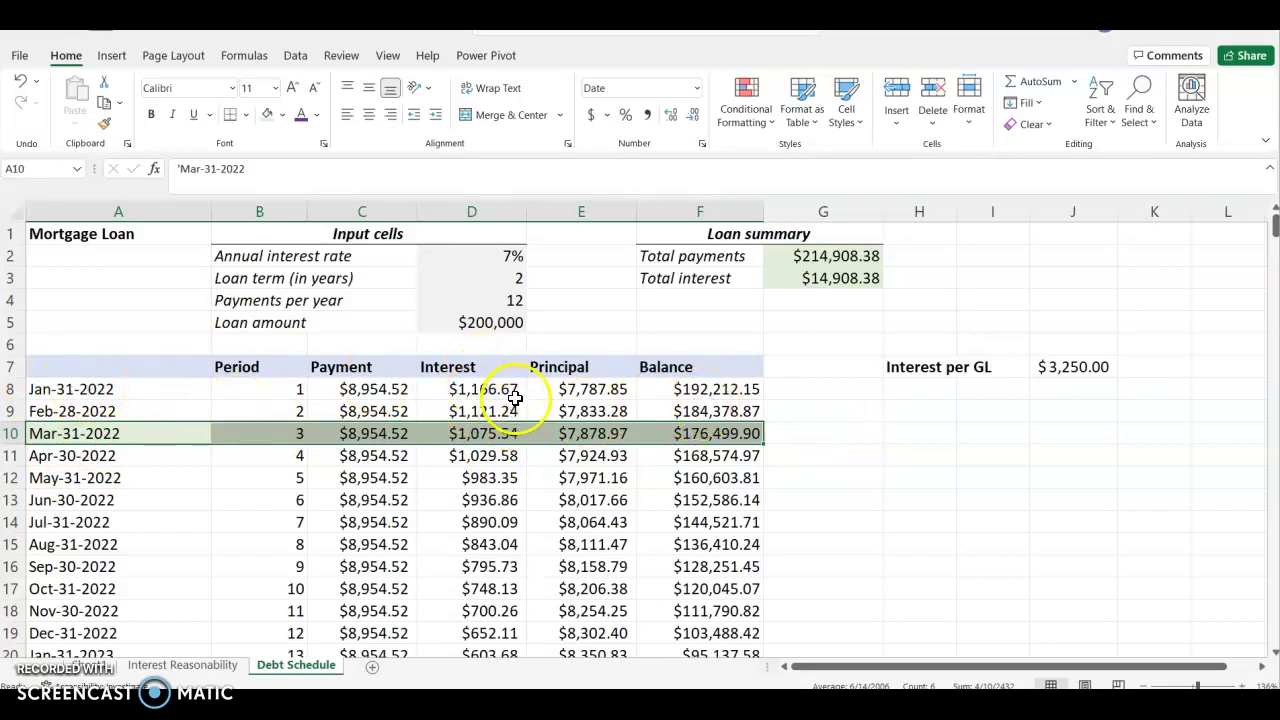
pyautogui.moveTo(511, 389); pyautogui.dragTo(502, 433)
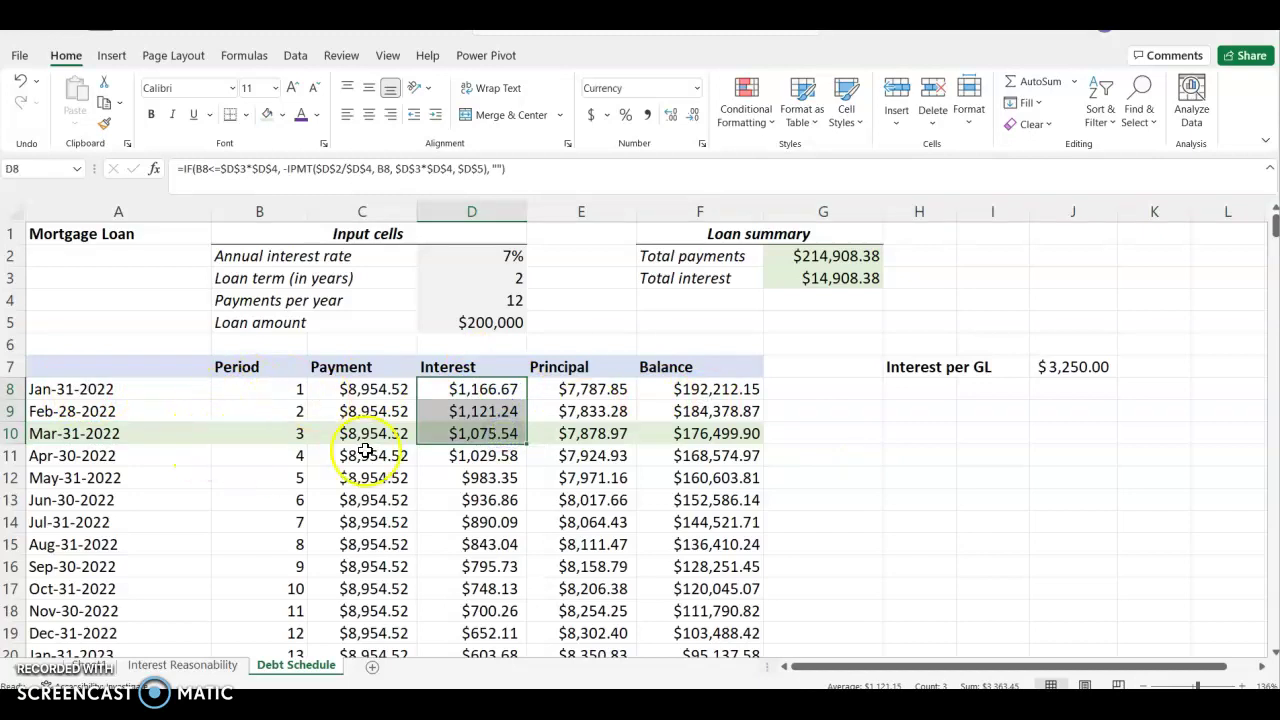
# Add the label "Interest per recalculation" in H8 and widen column I so the label fits before column J
pyautogui.click(918, 392)
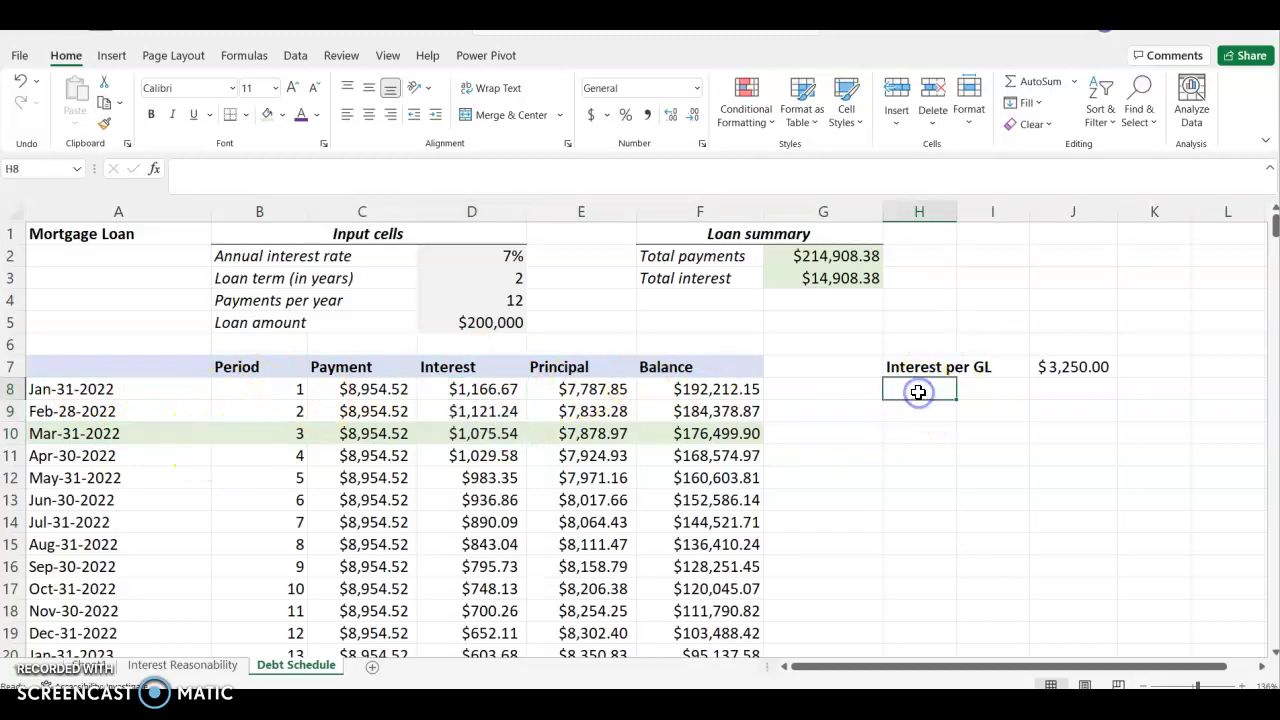
pyautogui.write('Interest per recalculation')
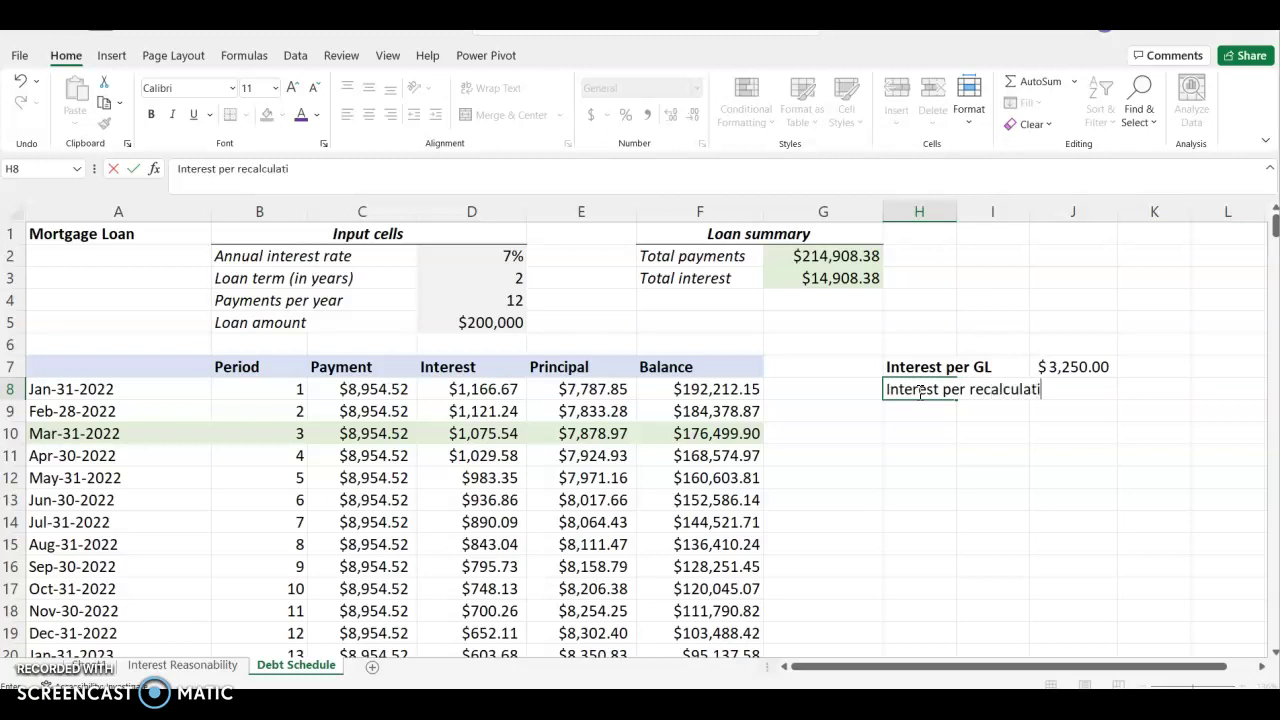
pyautogui.click(1074, 499)
pyautogui.moveTo(1031, 211); pyautogui.dragTo(1072, 211)
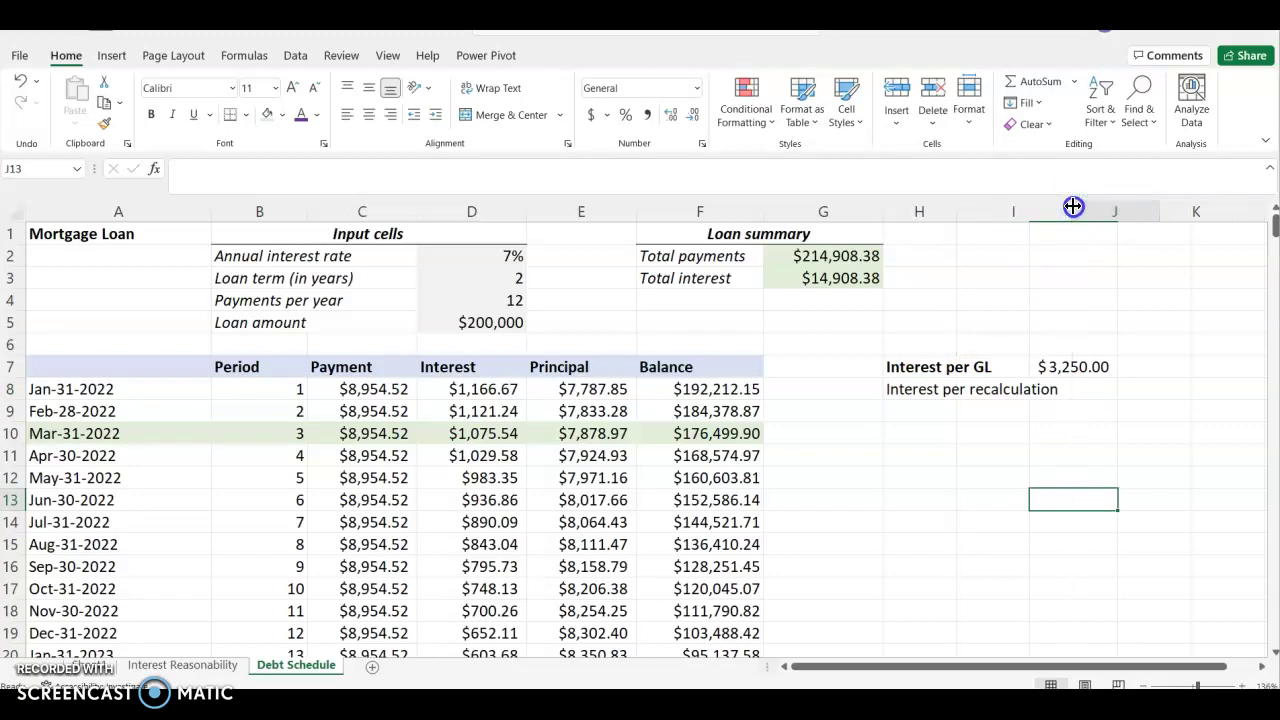
# Total the January to March interest in J8 with the formula =SUM(D8:D10)
pyautogui.click(1088, 391)
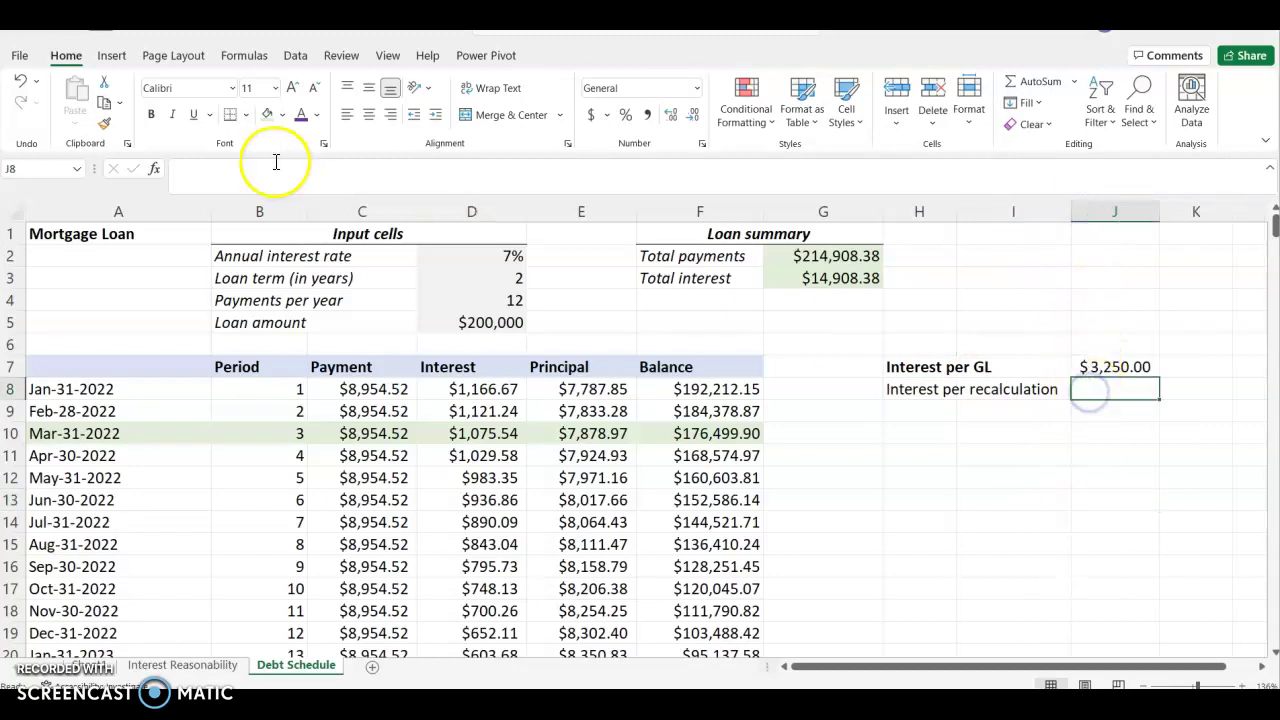
pyautogui.click(230, 62)
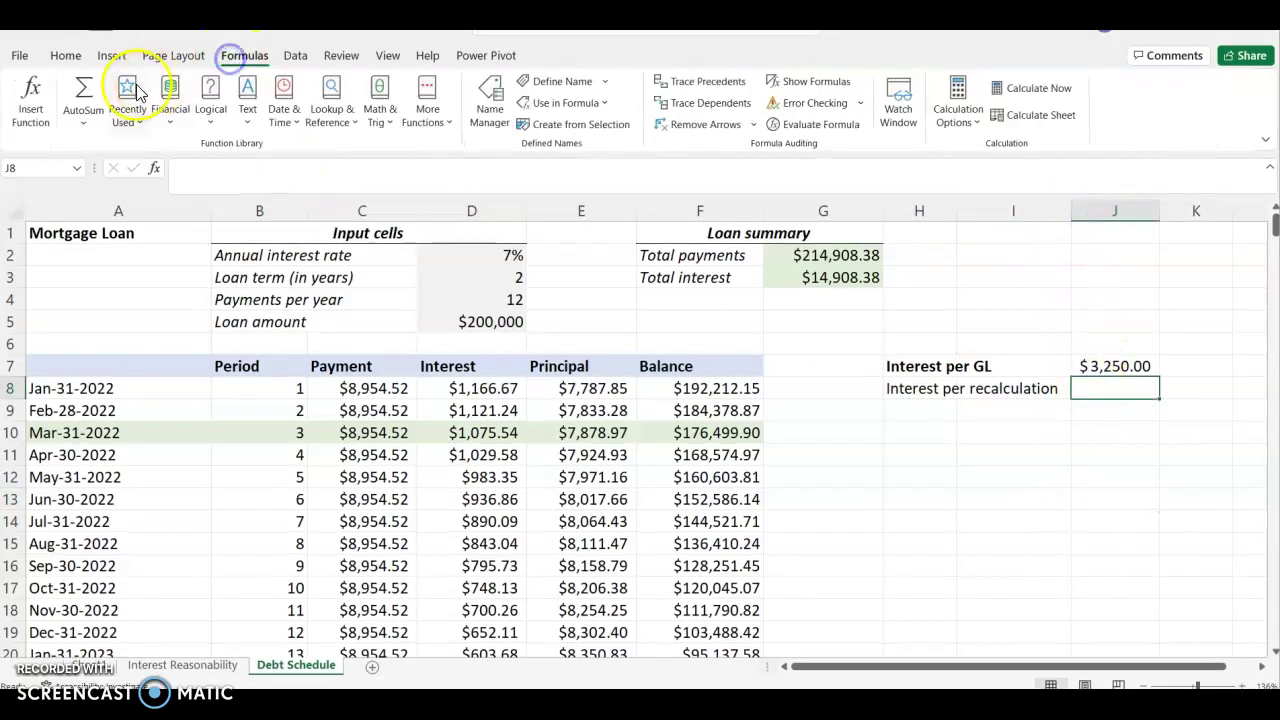
pyautogui.click(84, 92)
pyautogui.moveTo(493, 390); pyautogui.dragTo(487, 428)
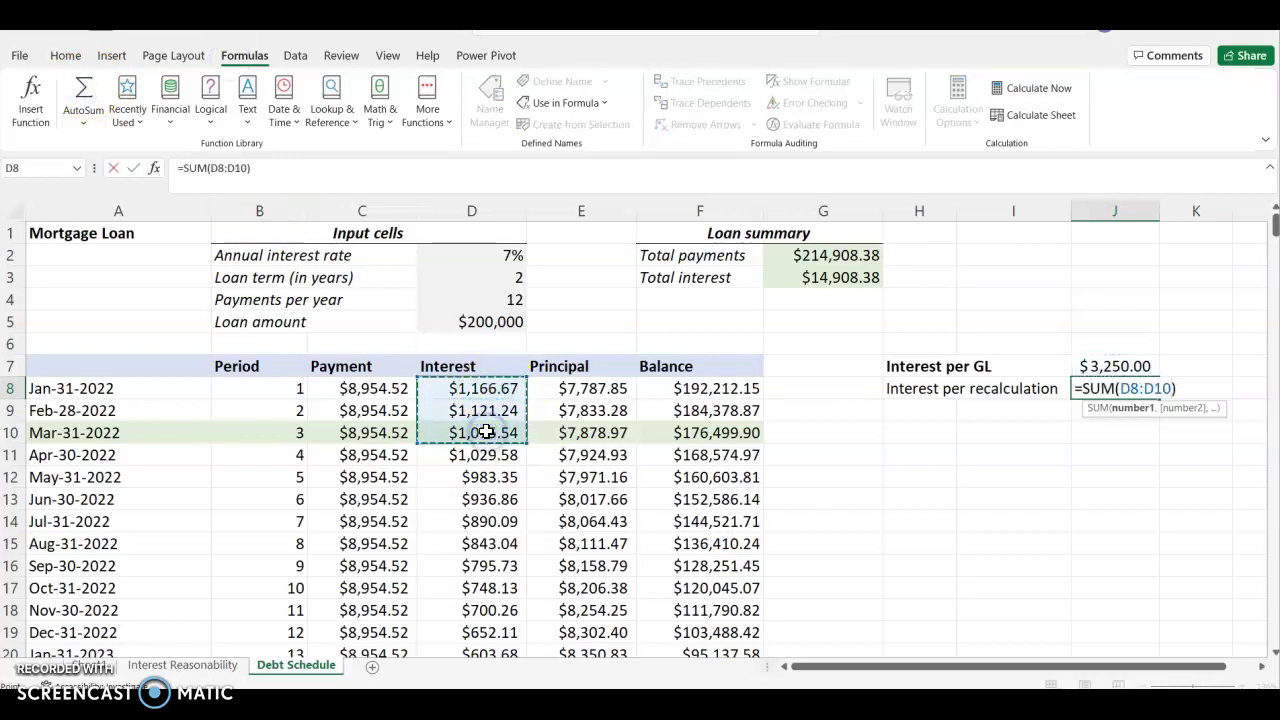
pyautogui.press('Return')
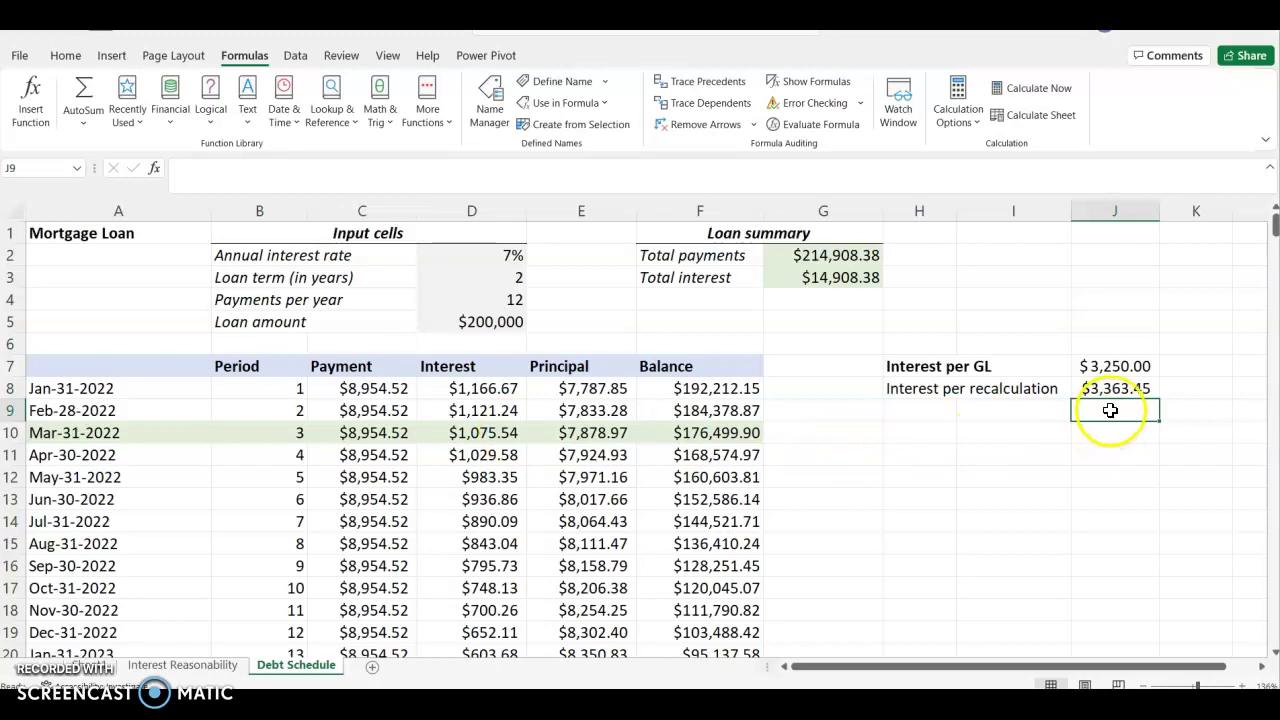
# Calculate the difference between GL interest and recalculated interest in J9 with =J7-J8, and make it bold
pyautogui.write('=')
pyautogui.click(1122, 367)
pyautogui.write('-')
pyautogui.click(1112, 384)
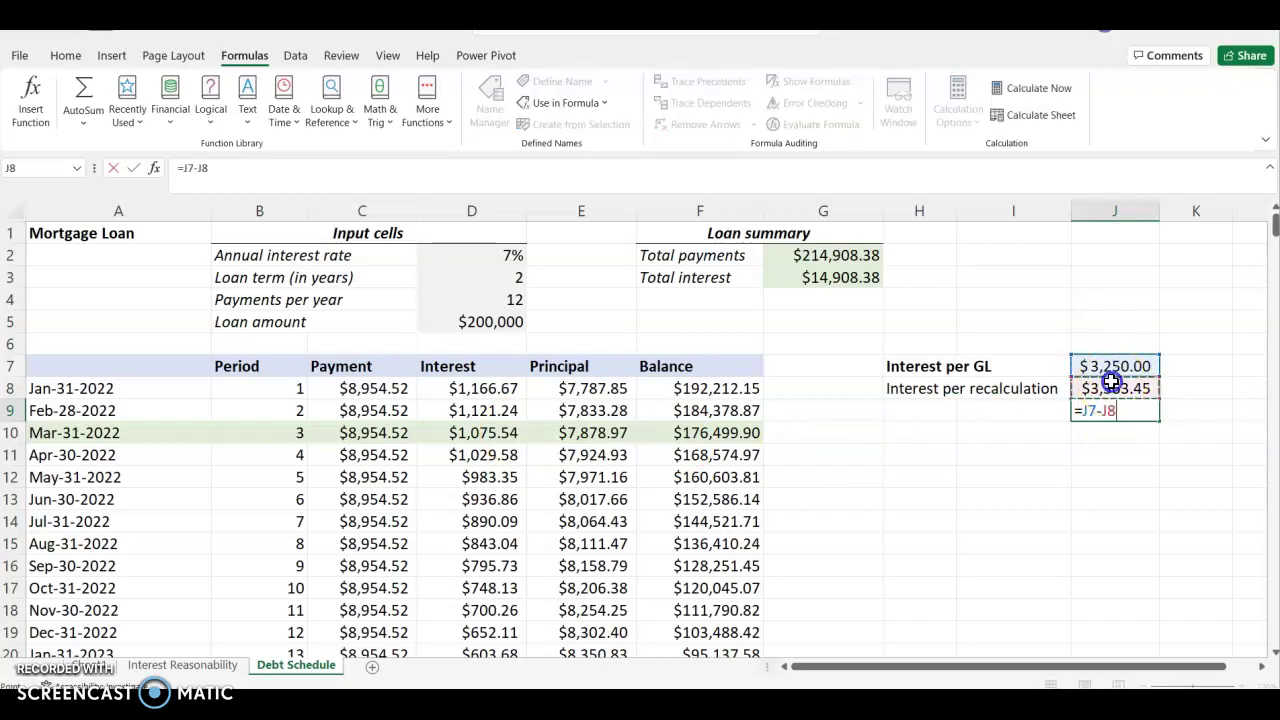
pyautogui.press('Return')
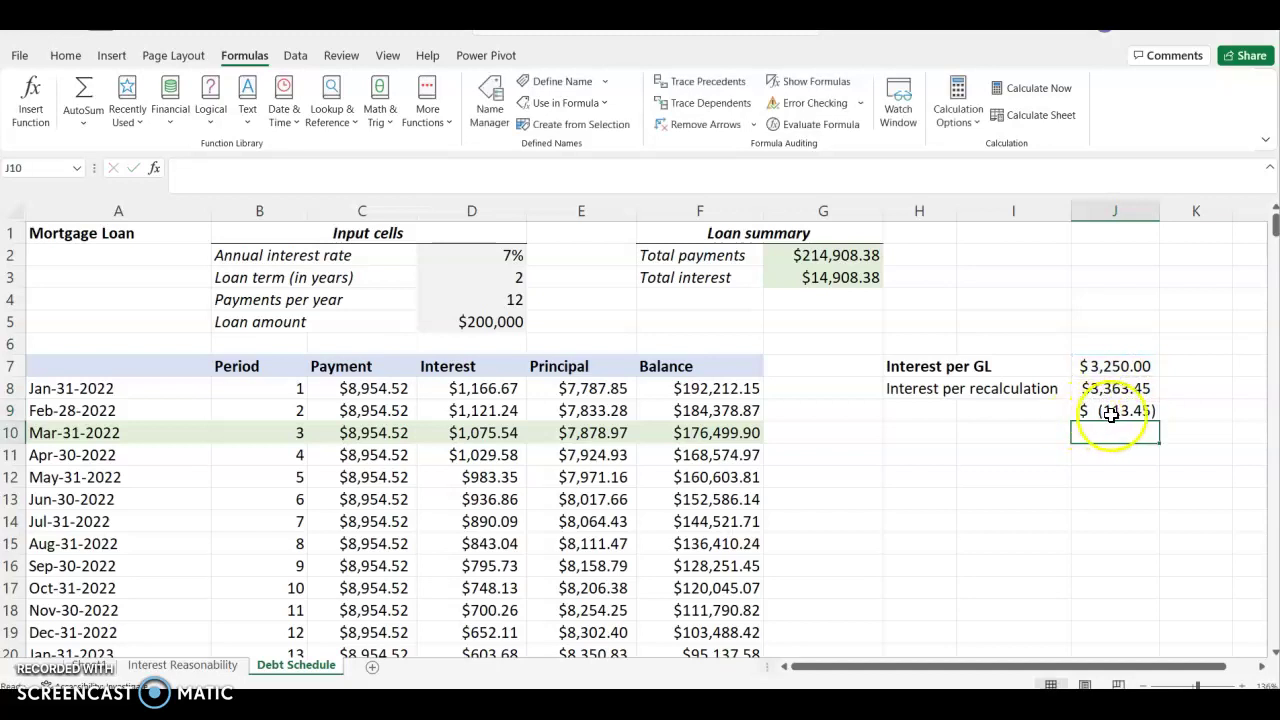
pyautogui.click(1104, 411)
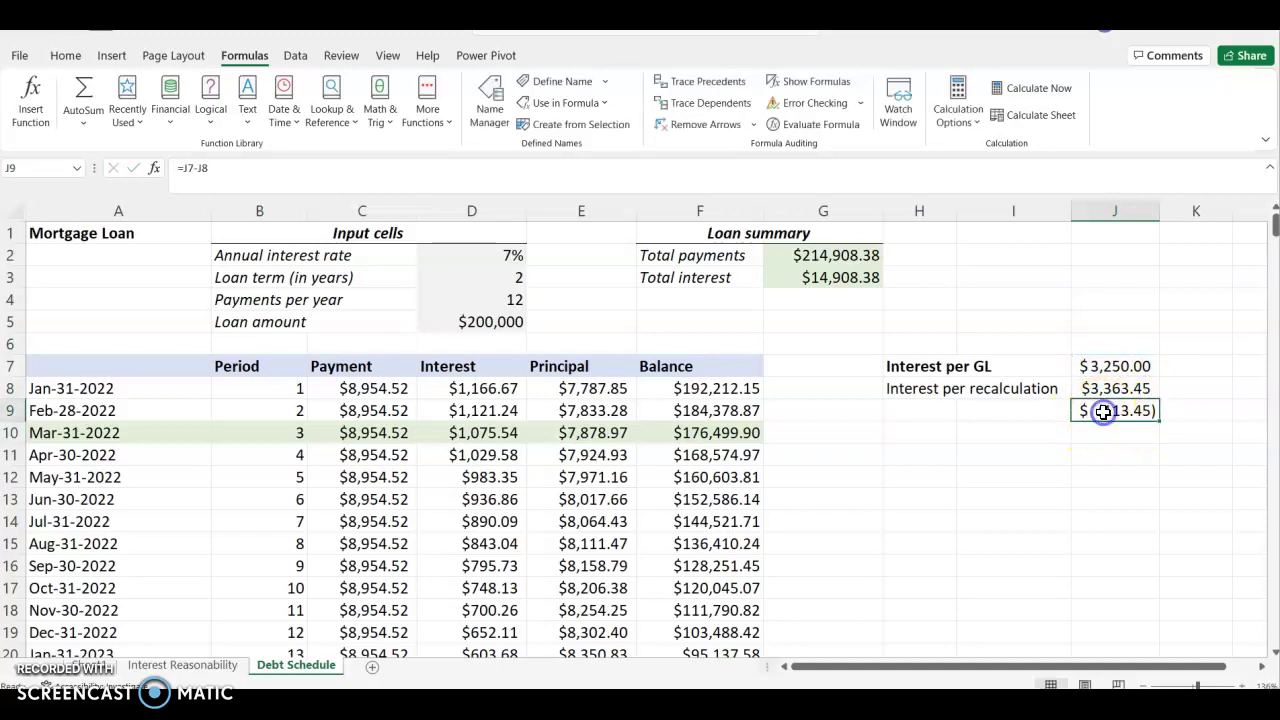
# Enter the tickmark "NM" in K9 beside the interest difference and keep that cell selected
pyautogui.click(1196, 410)
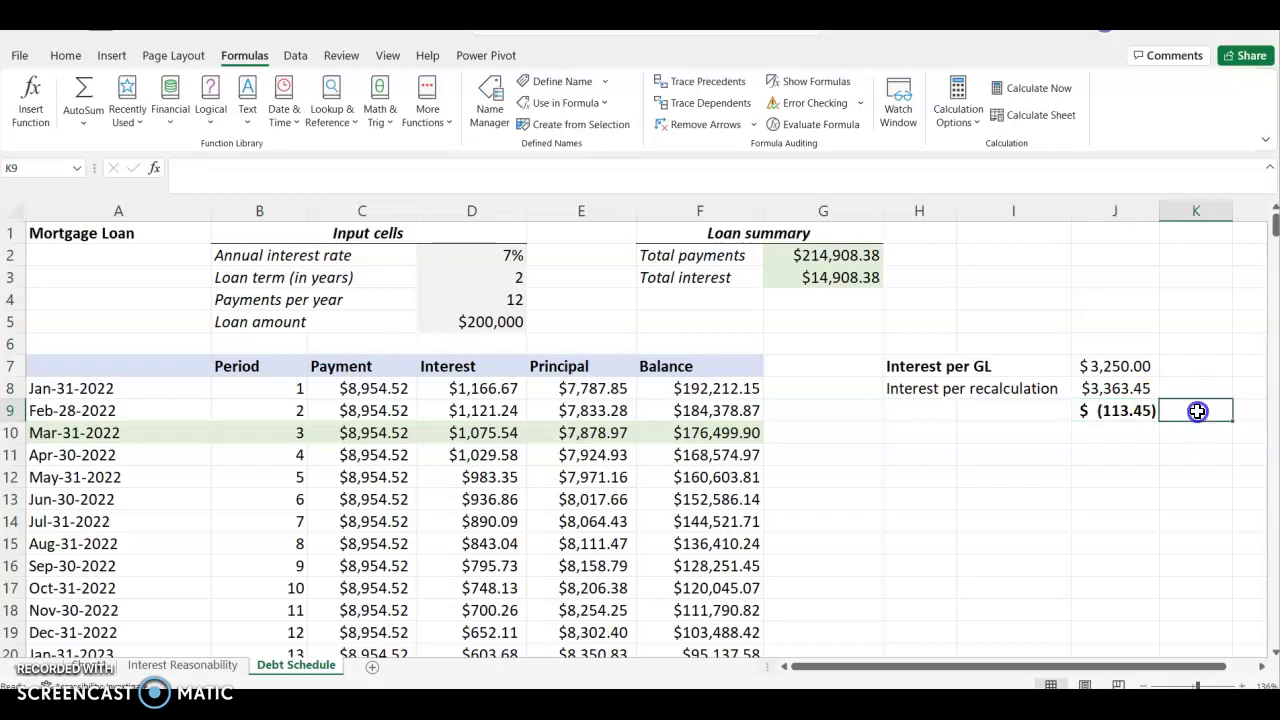
pyautogui.write('NM')
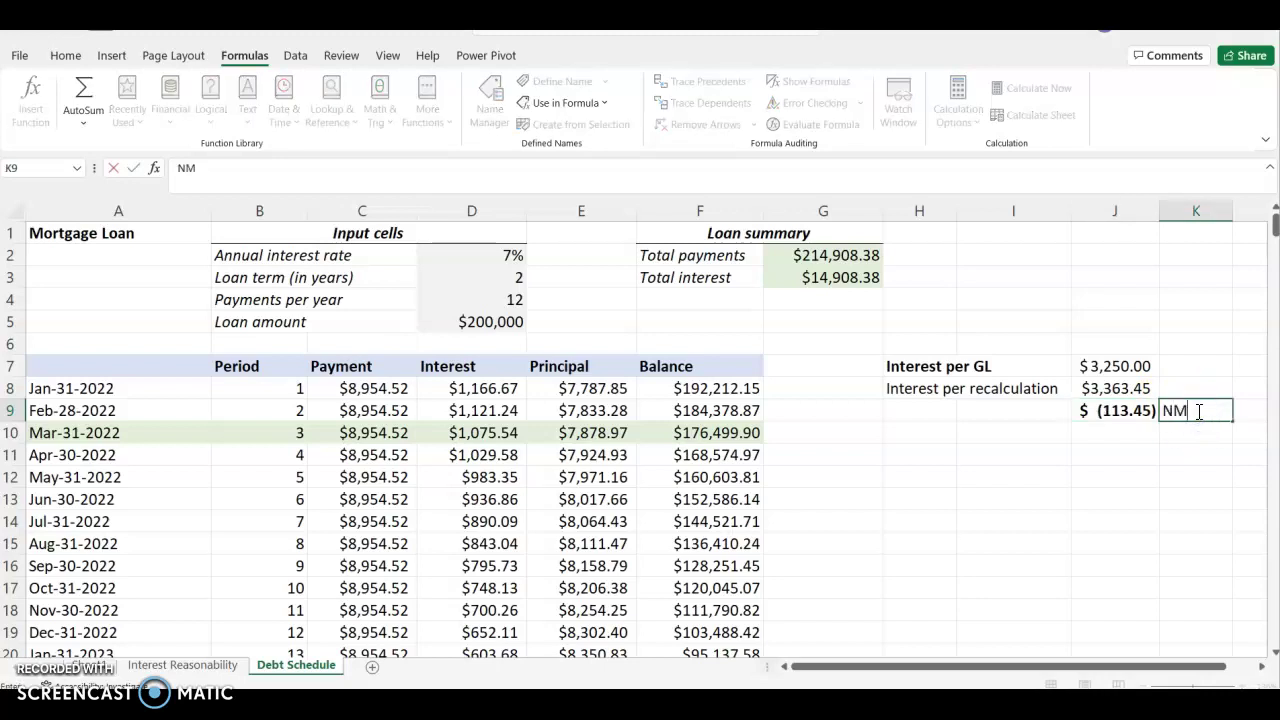
pyautogui.click(1192, 411)
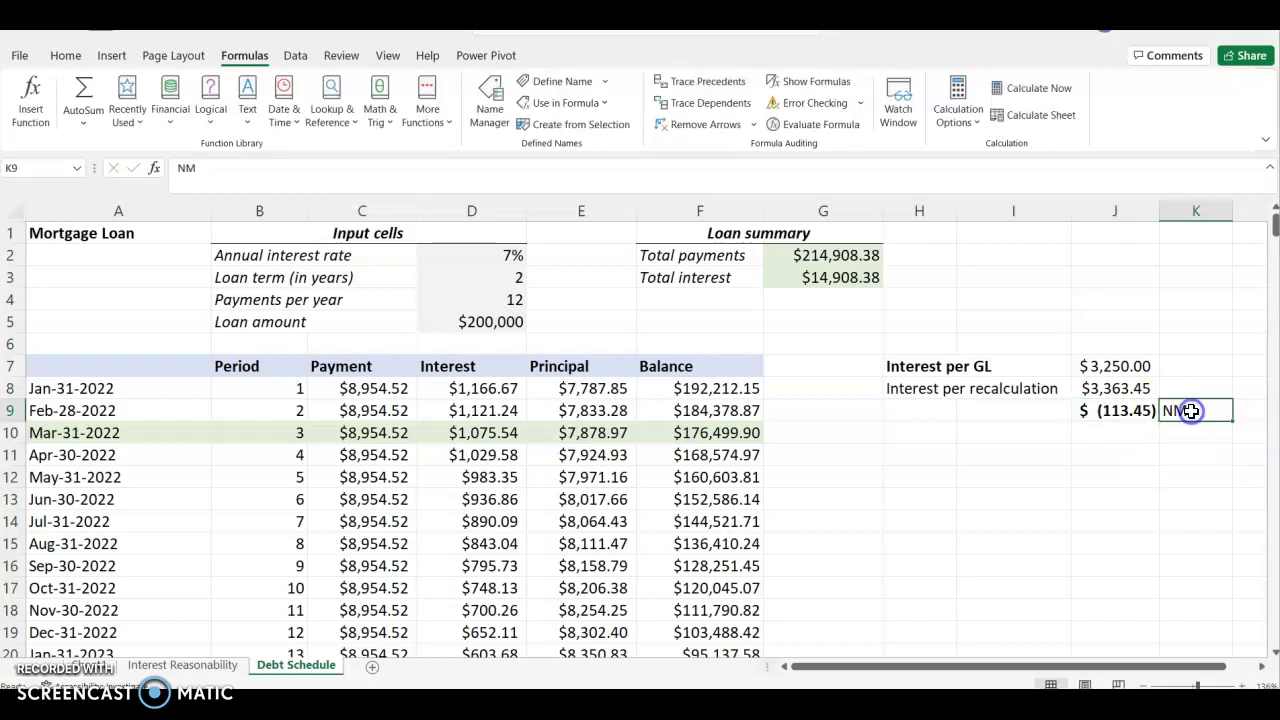
# Apply a top and double bottom border to the interest difference in J9
pyautogui.click(1115, 411)
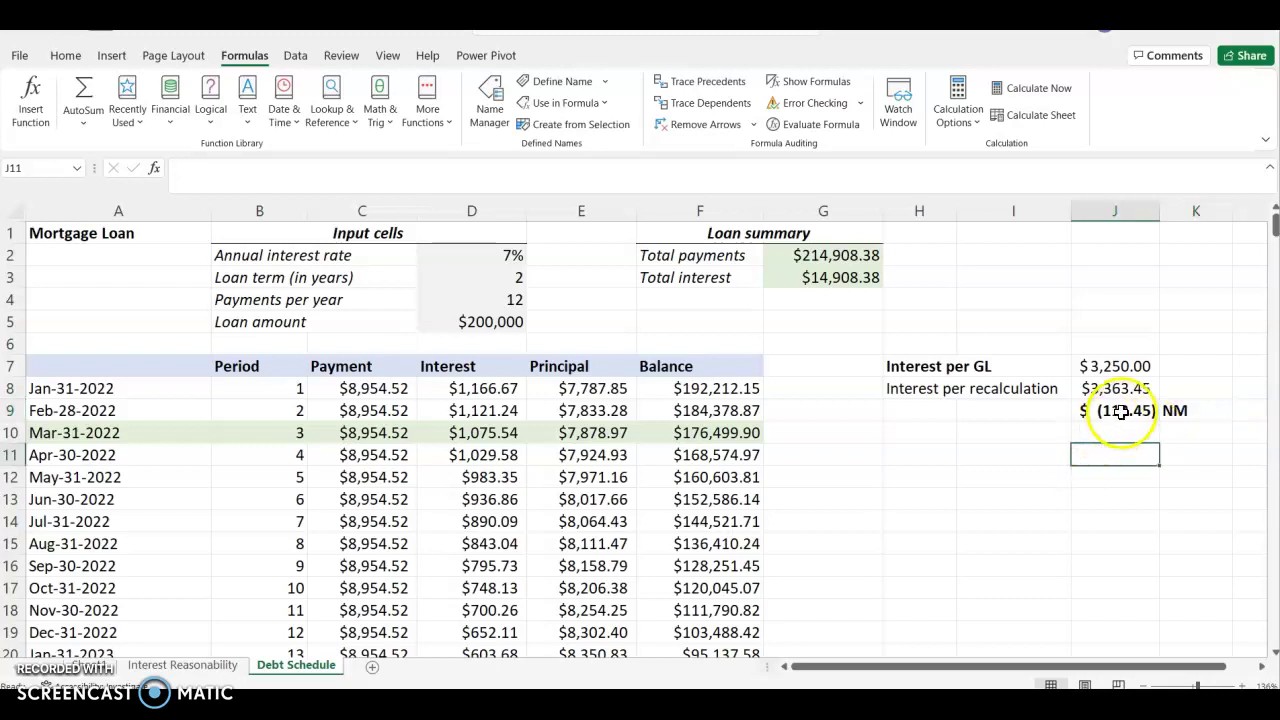
pyautogui.click(65, 55)
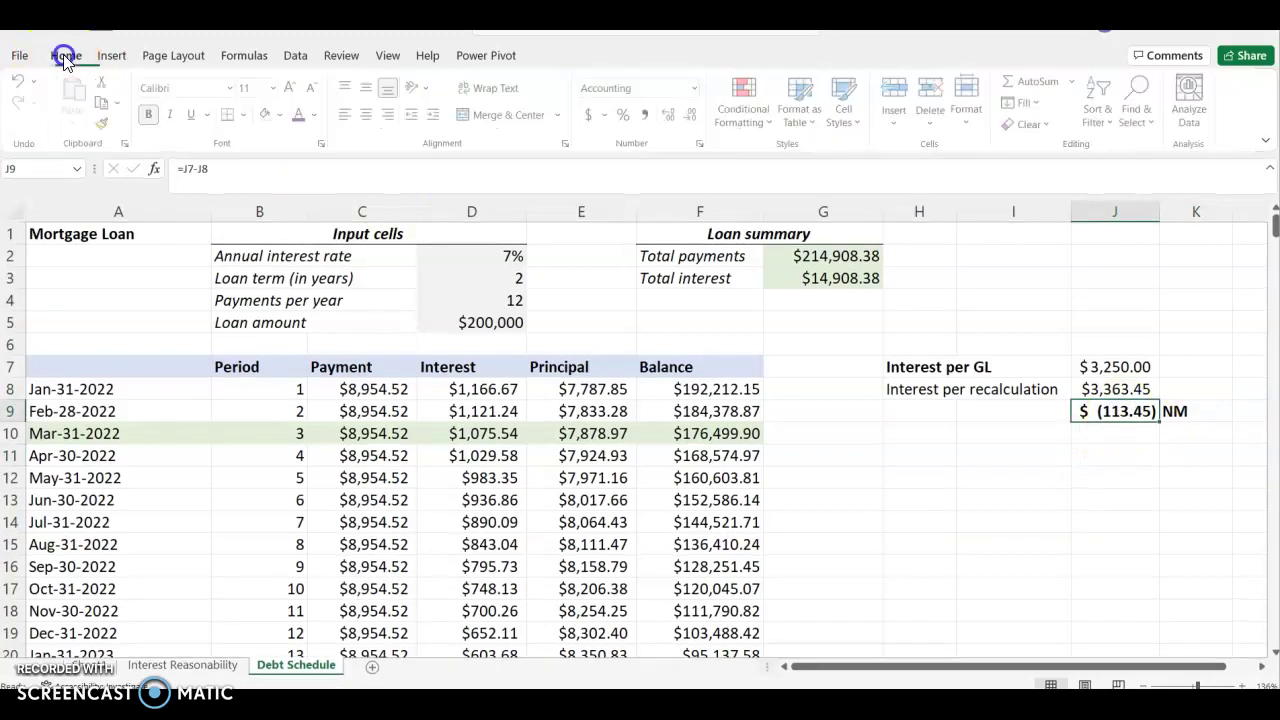
pyautogui.click(246, 114)
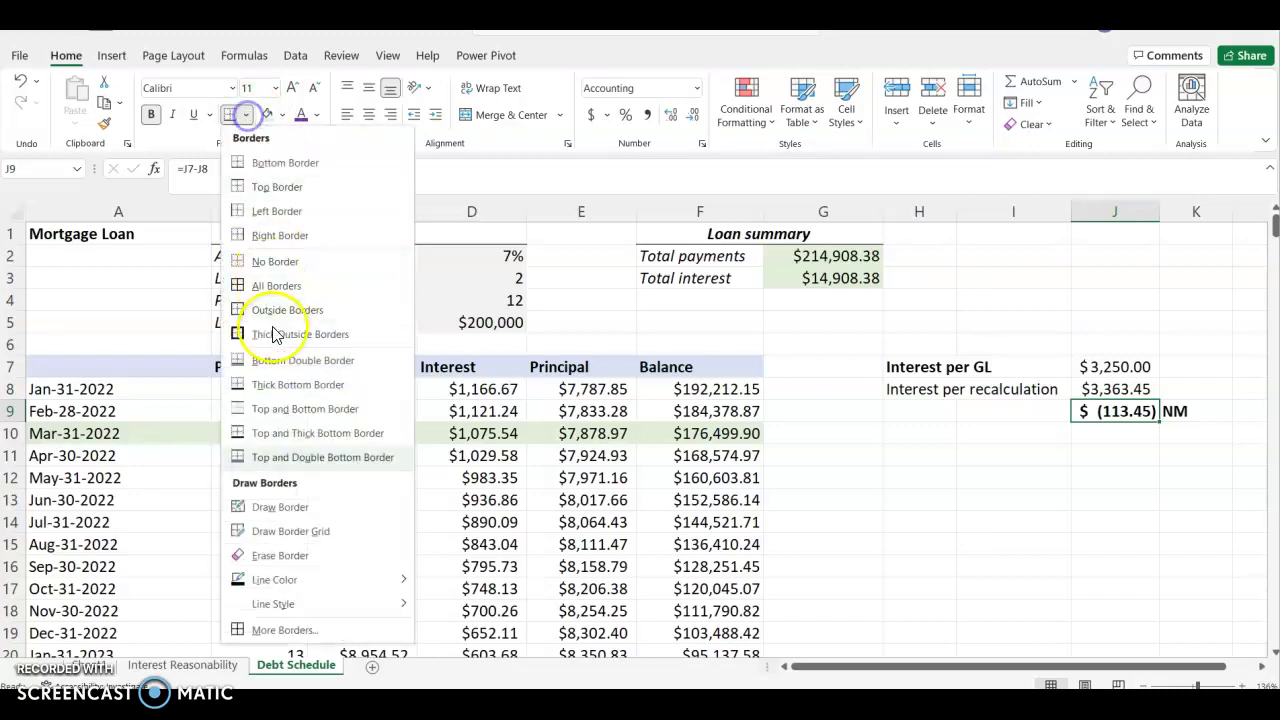
pyautogui.click(253, 458)
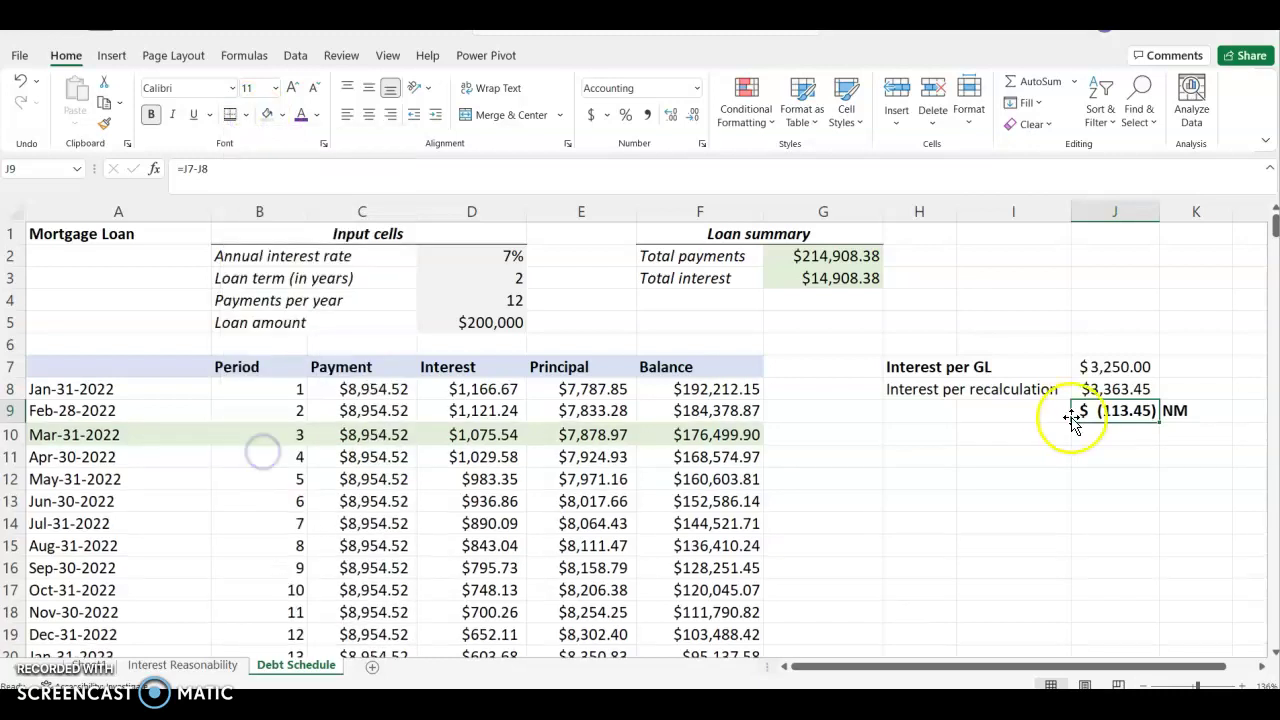
# Color the "NM" tickmark in K9 with the standard blue font color
pyautogui.click(1178, 410)
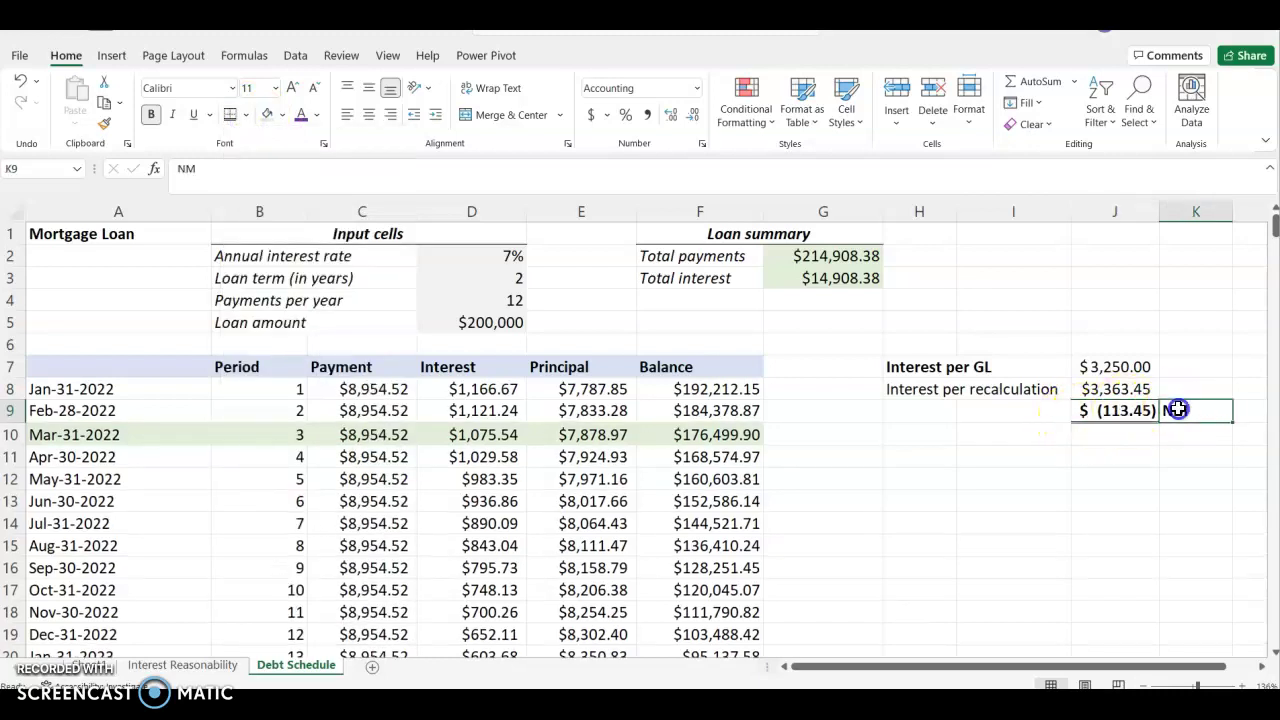
pyautogui.click(319, 117)
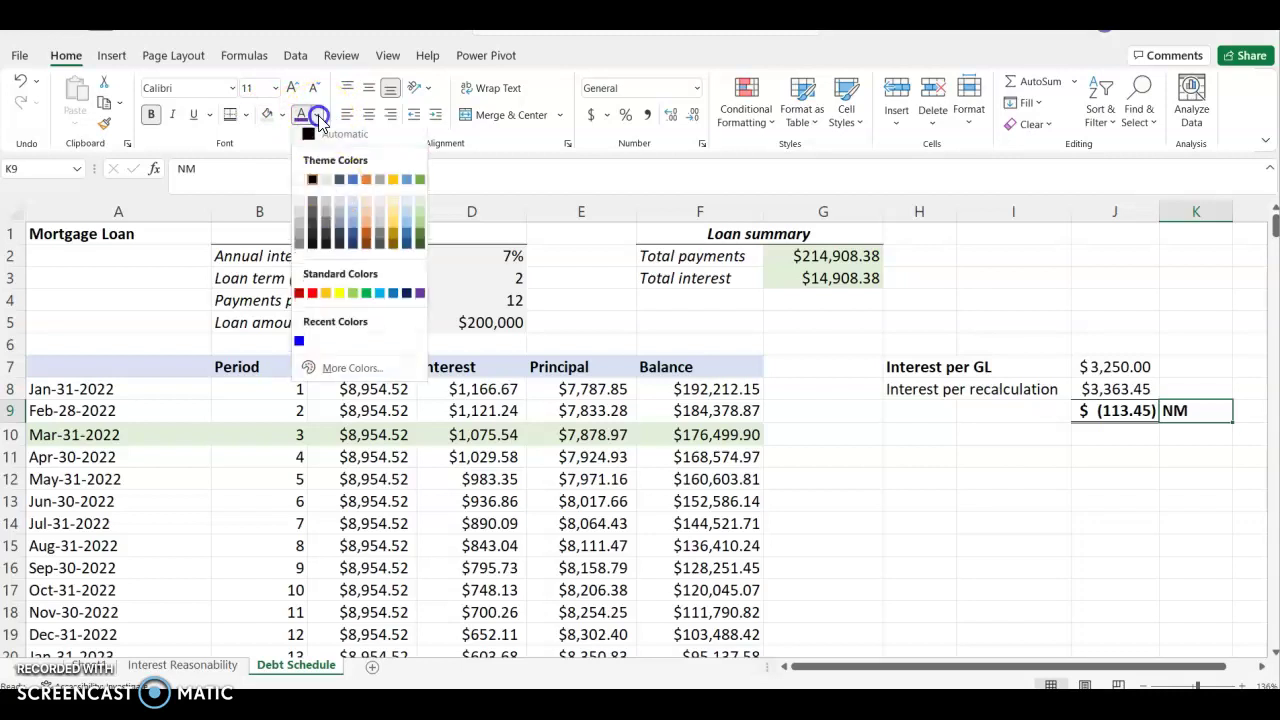
pyautogui.click(392, 298)
pyautogui.click(785, 486)
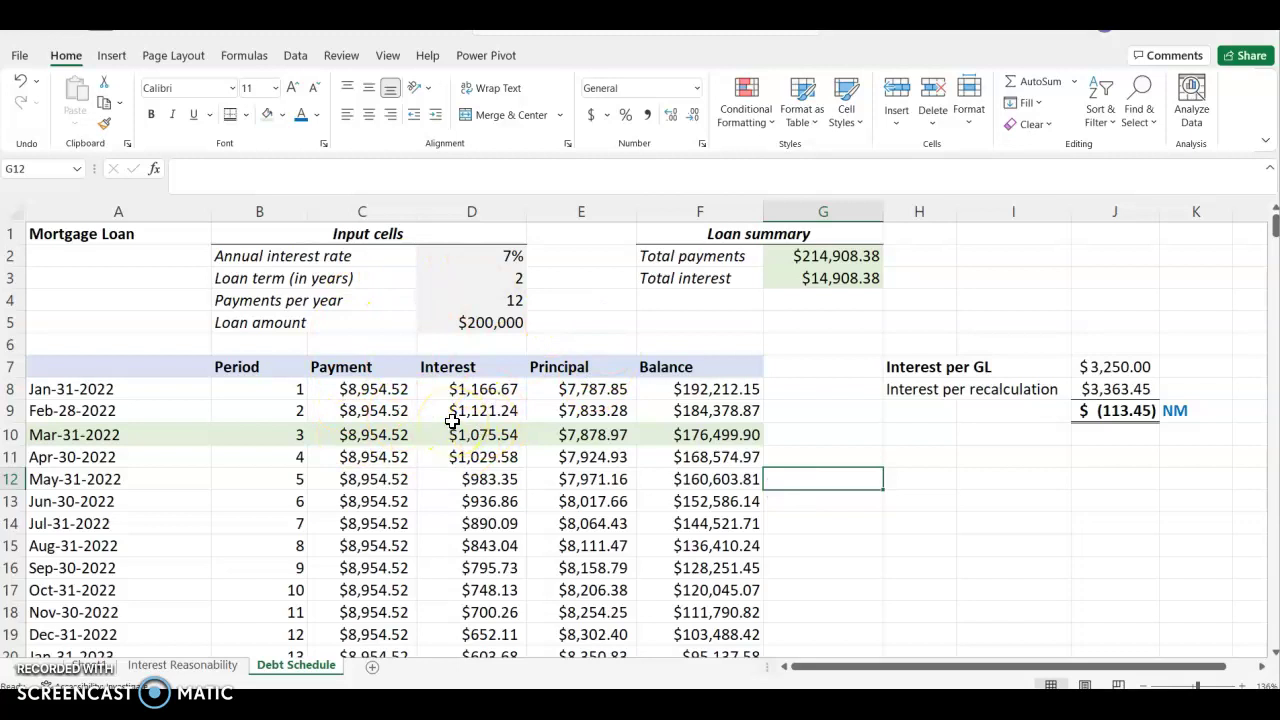
# Review the Note 1 recalculation against the Debt Schedule, and return to the purpose, audit procedure and conclusion at the start of the Interest Reasonability sheet
pyautogui.click(180, 665)
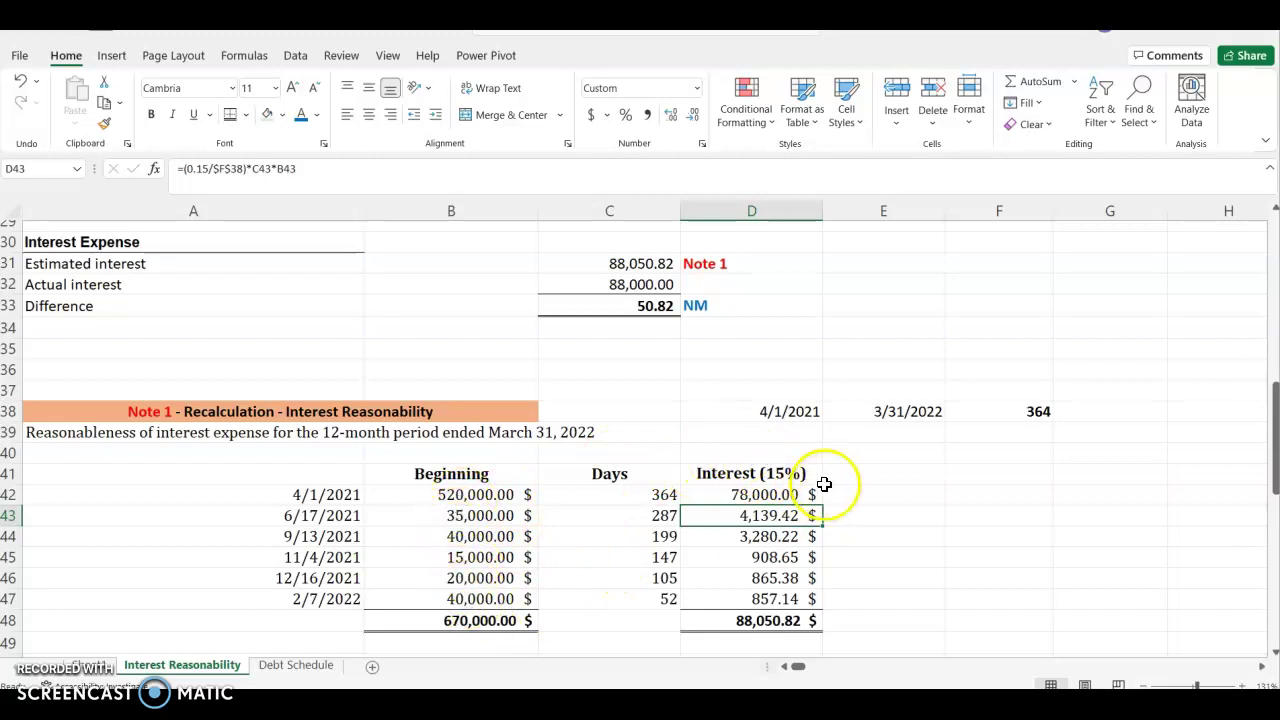
pyautogui.click(295, 665)
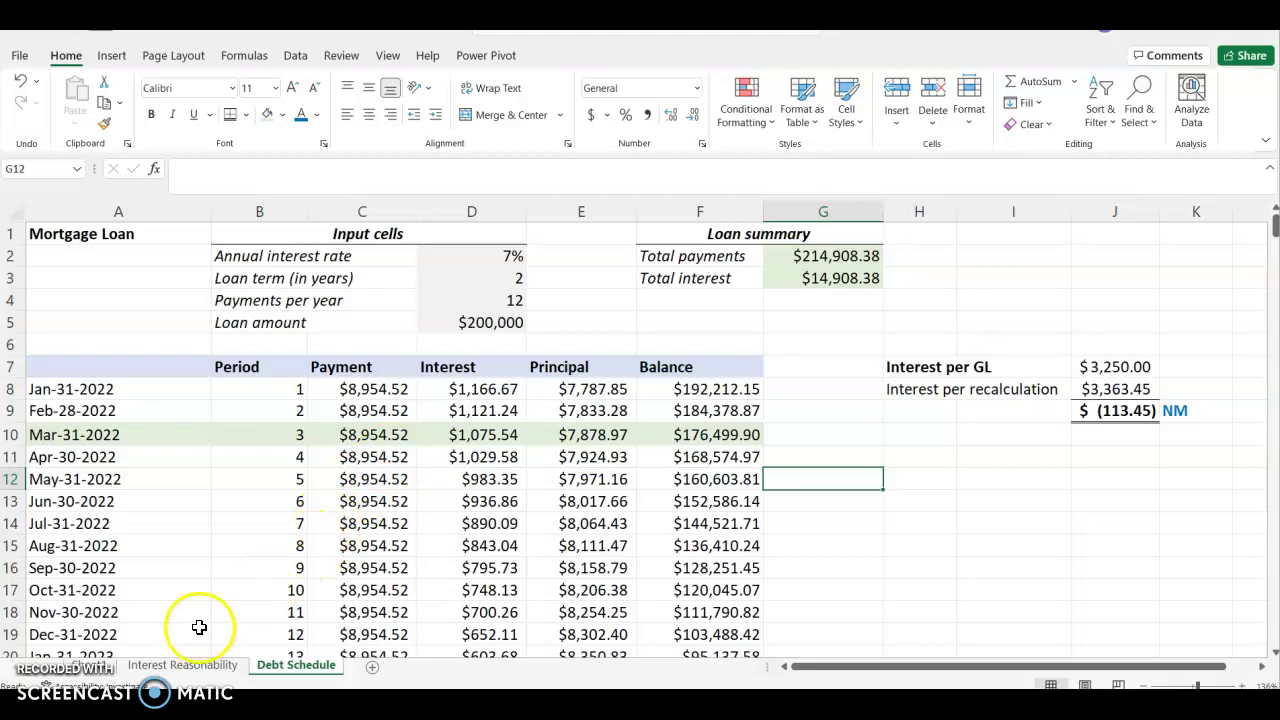
pyautogui.click(186, 665)
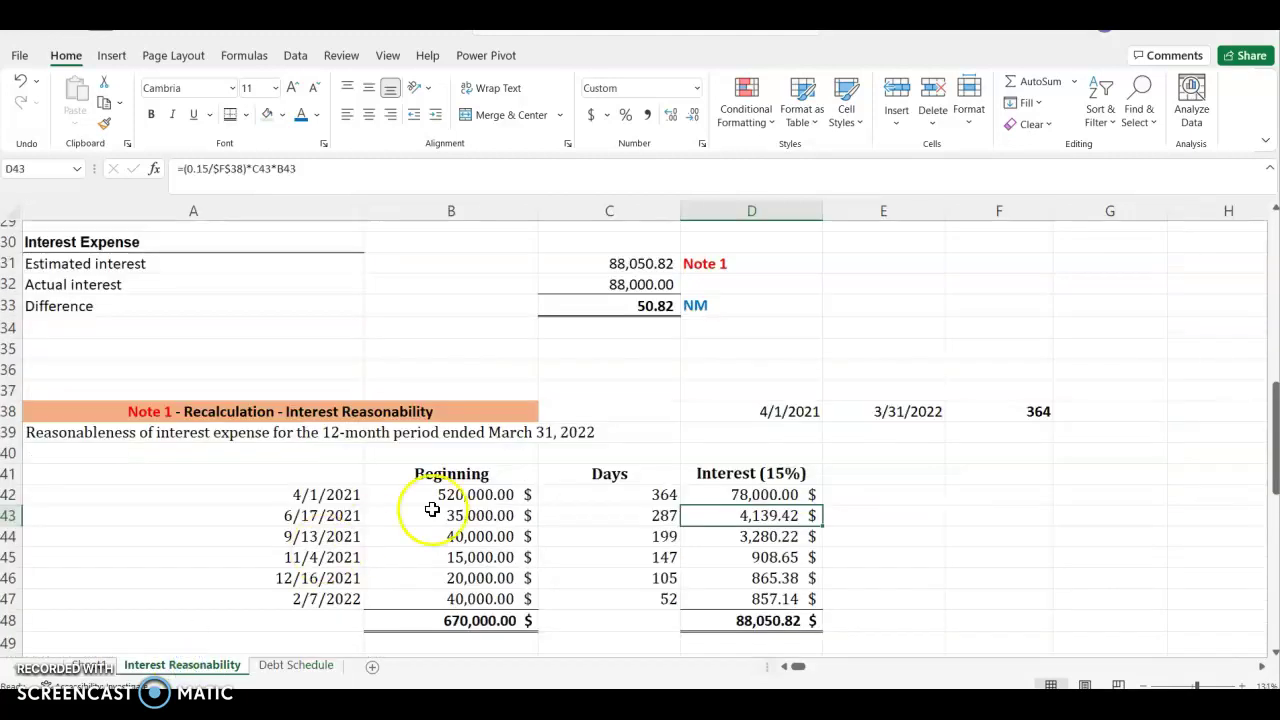
pyautogui.scroll(12, 432, 509)
pyautogui.scroll(1, 432, 509)
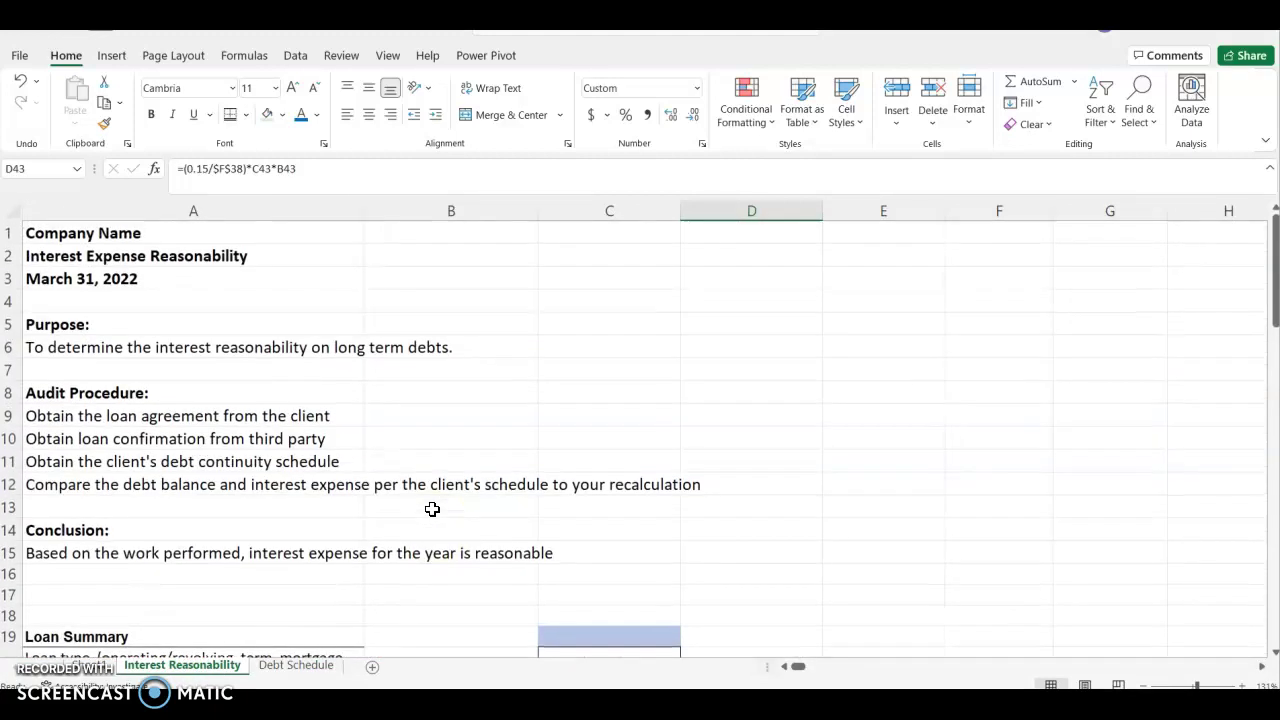